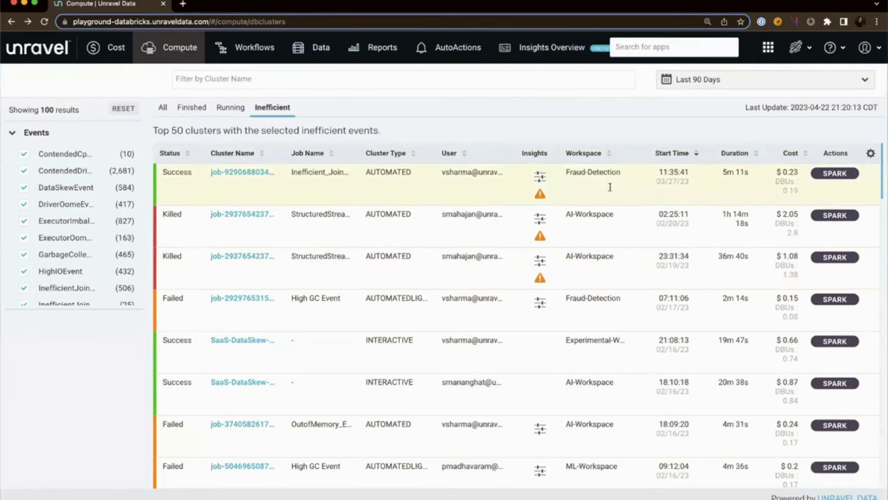
Open the Spark details of the Fraud-Detection cluster run started 03/27/23 and review its resource usage charts and metrics
{"action": "left_click", "coordinate": [835, 174]}
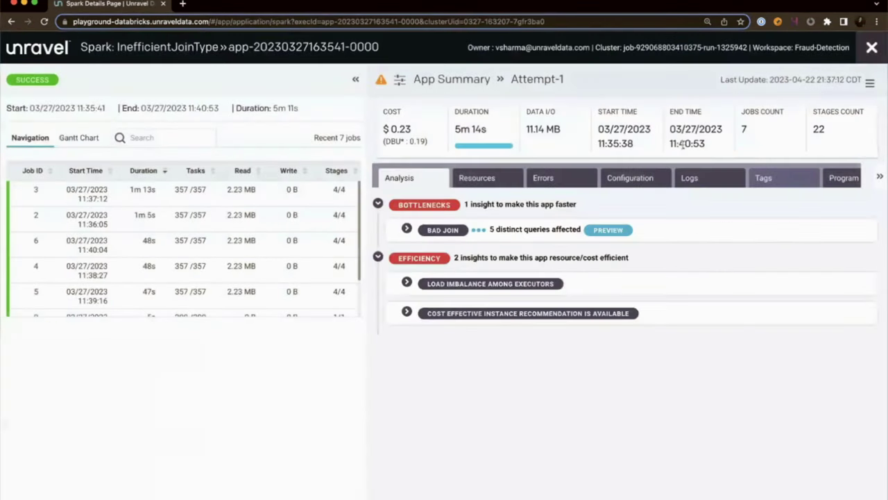
{"action": "left_click", "coordinate": [477, 178]}
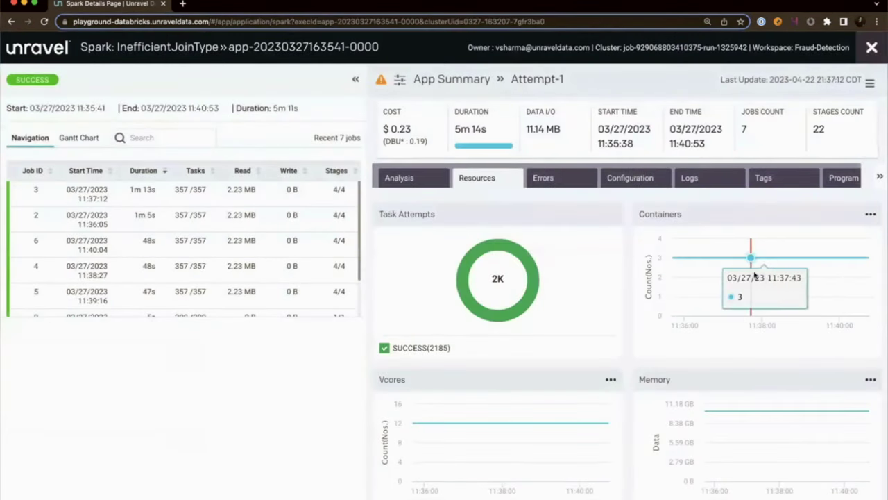
{"action": "scroll", "coordinate": [781, 331], "scroll_direction": "down", "scroll_amount": 2}
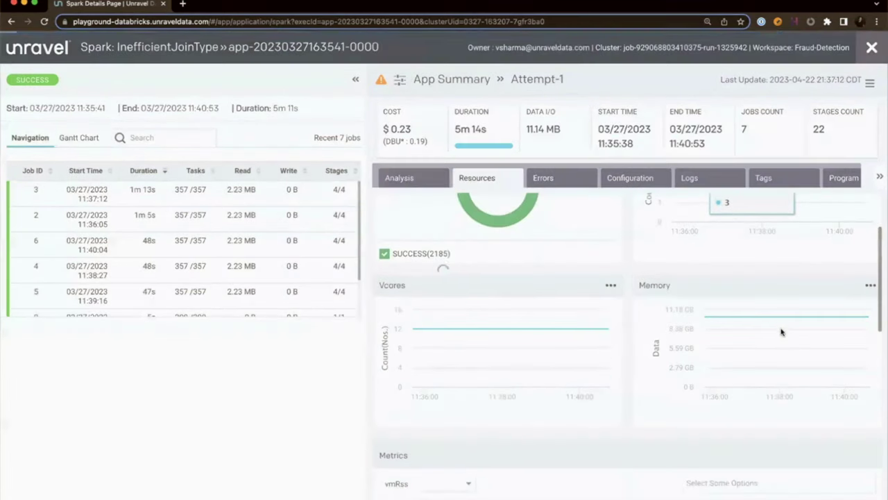
{"action": "scroll", "coordinate": [698, 430], "scroll_direction": "down", "scroll_amount": 3}
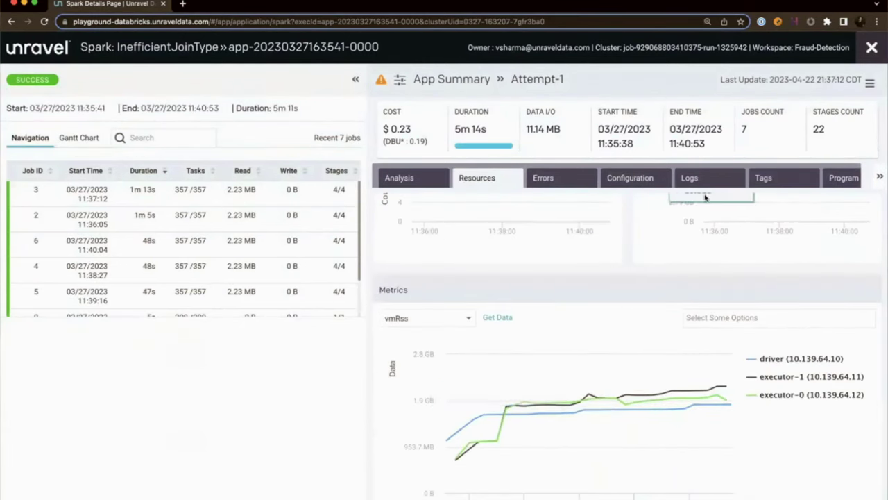
Review the application's driver and executor errors and warnings
{"action": "left_click", "coordinate": [559, 179]}
{"action": "scroll", "coordinate": [686, 304], "scroll_direction": "down", "scroll_amount": 2}
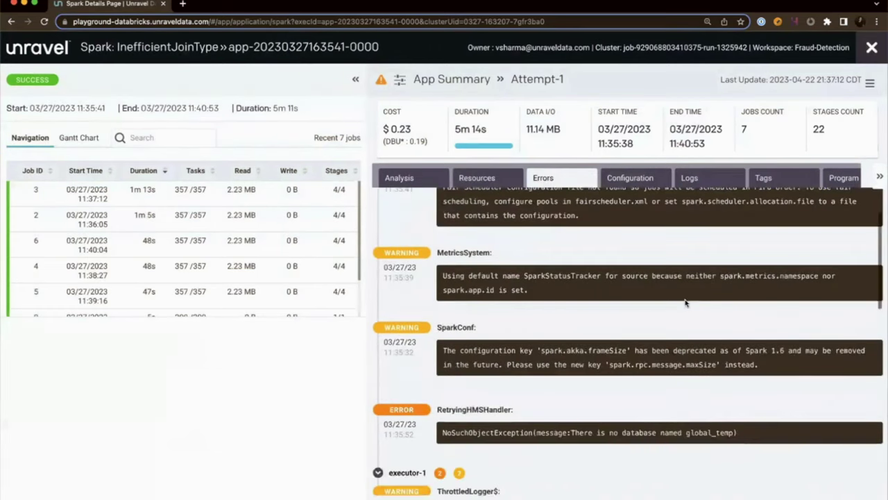
{"action": "scroll", "coordinate": [686, 303], "scroll_direction": "down", "scroll_amount": 1}
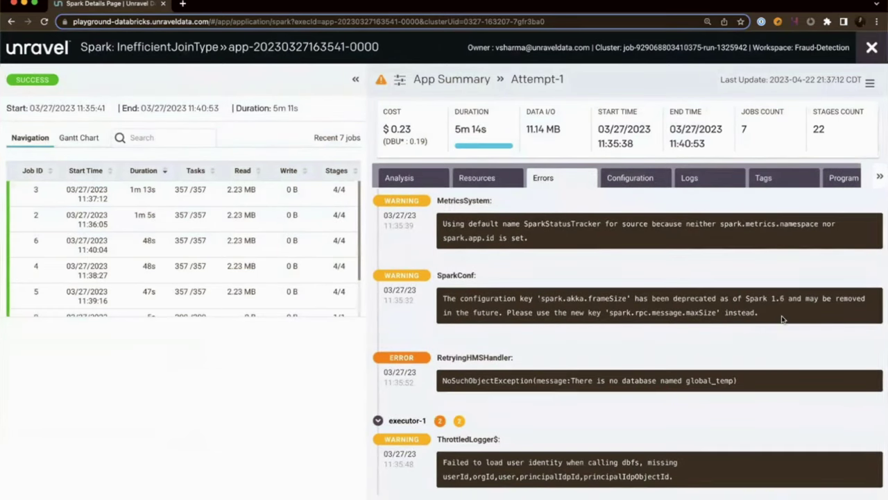
{"action": "scroll", "coordinate": [747, 326], "scroll_direction": "up", "scroll_amount": 4}
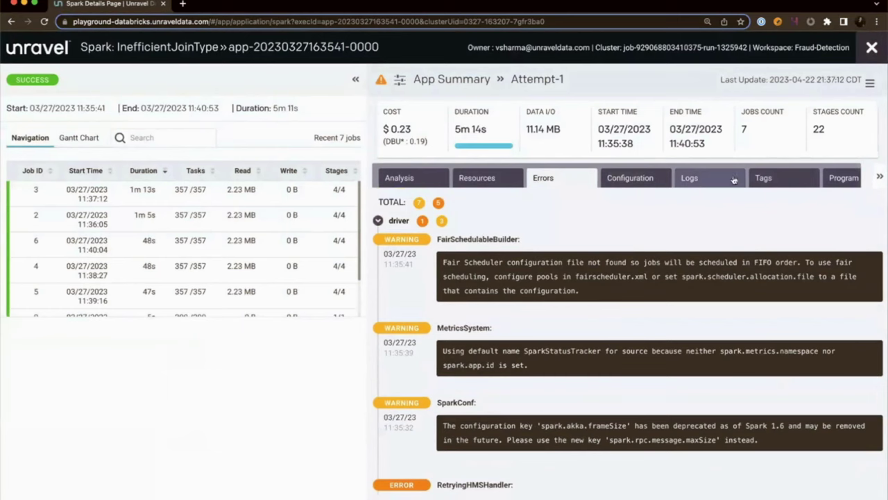
View the application's program source and read the SQL text of query 2
{"action": "left_click", "coordinate": [834, 183]}
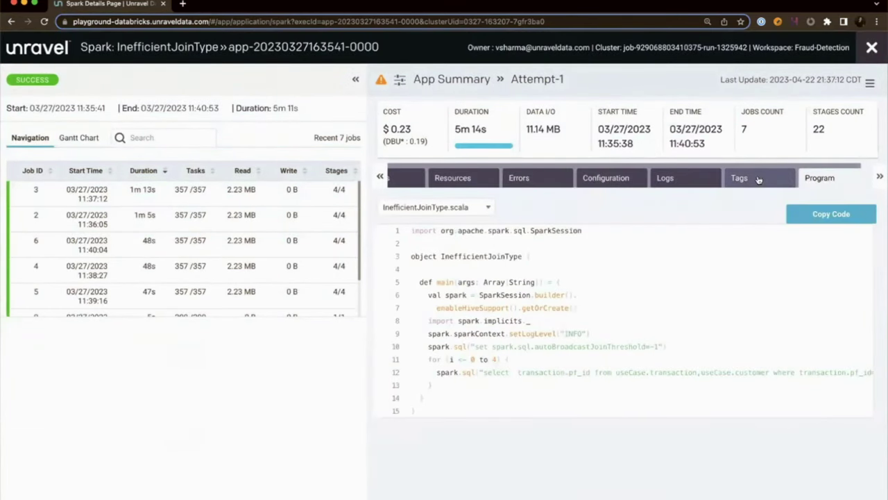
{"action": "left_click", "coordinate": [798, 179]}
{"action": "left_click", "coordinate": [787, 181]}
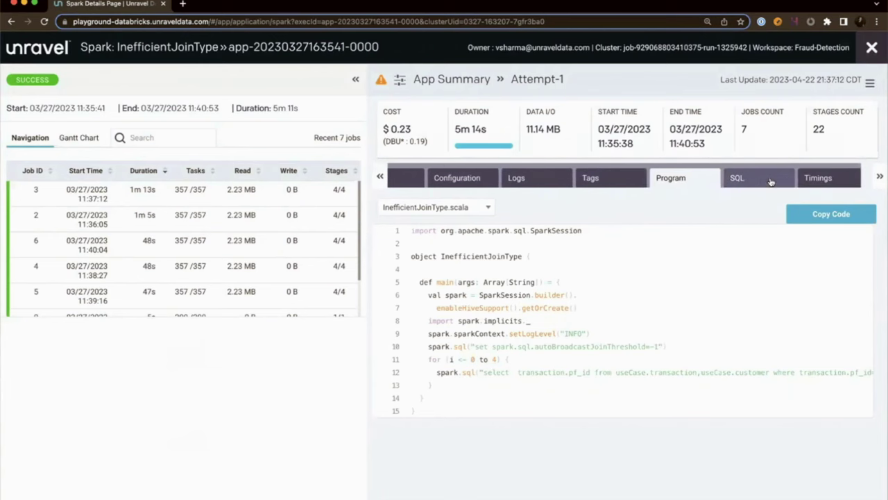
{"action": "left_click", "coordinate": [441, 383]}
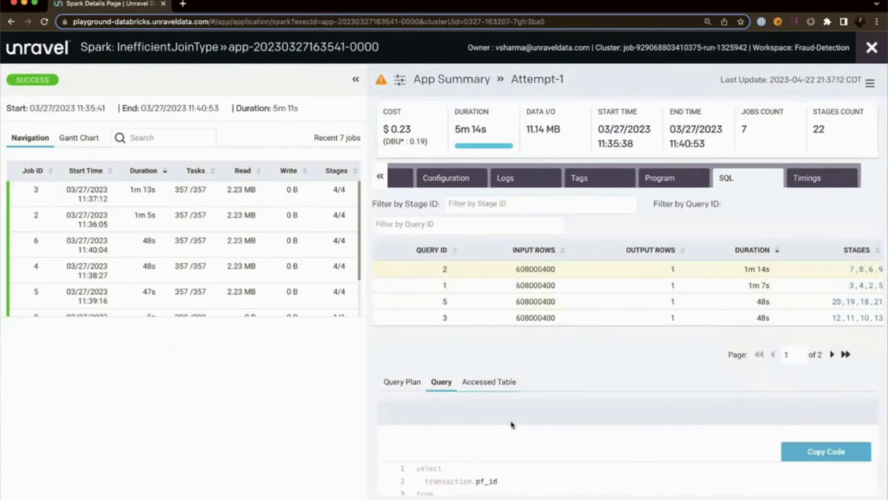
{"action": "scroll", "coordinate": [542, 442], "scroll_direction": "down", "scroll_amount": 2}
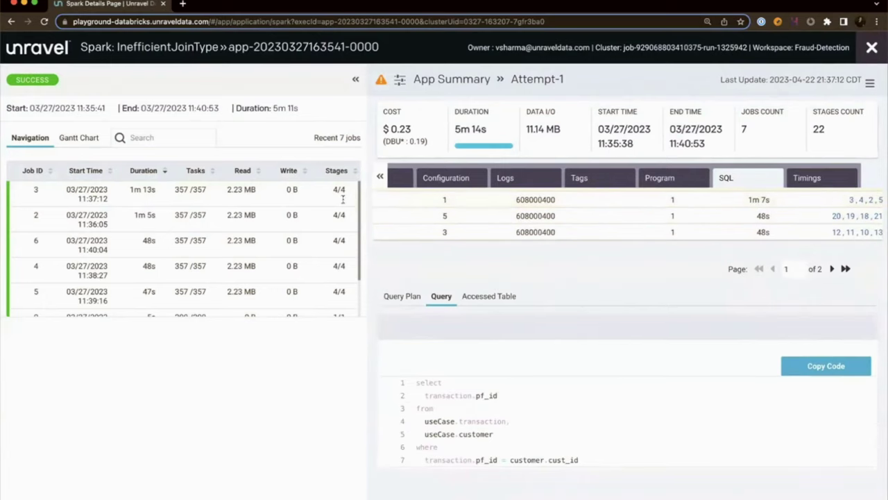
Return to the application's analysis insights and expand the Bad Join bottleneck to show the recommendation for Query 2
{"action": "scroll", "coordinate": [534, 182], "scroll_direction": "left", "scroll_amount": 1}
{"action": "scroll", "coordinate": [535, 182], "scroll_direction": "left", "scroll_amount": 3}
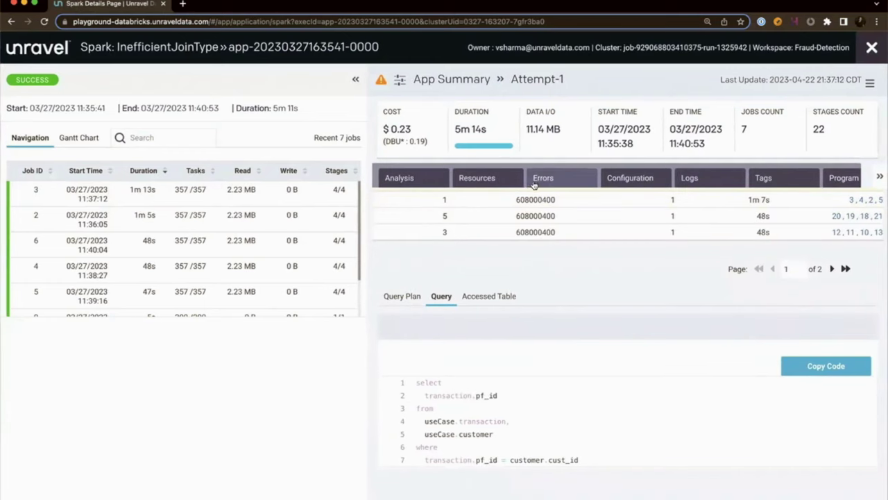
{"action": "left_click", "coordinate": [427, 180]}
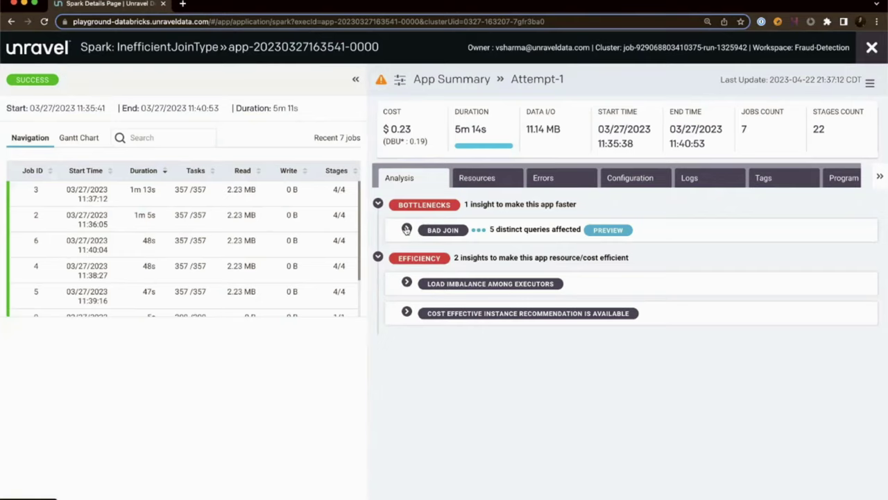
{"action": "left_click", "coordinate": [407, 230]}
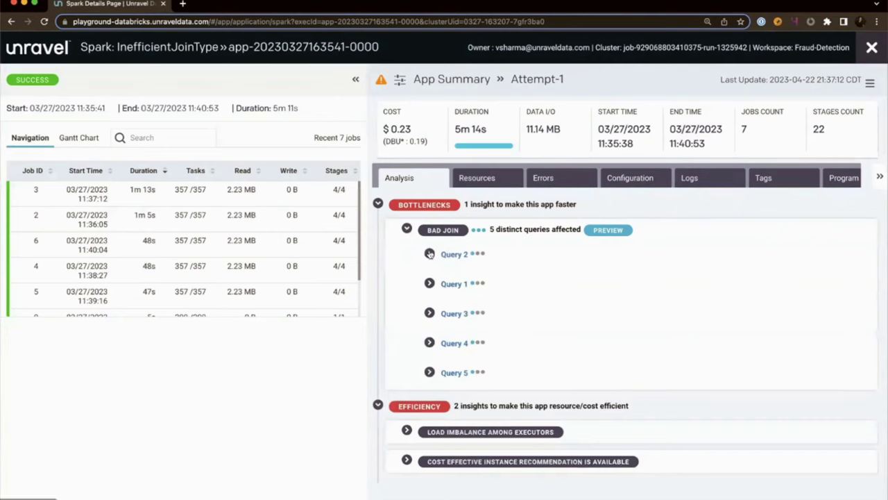
{"action": "left_click", "coordinate": [429, 254]}
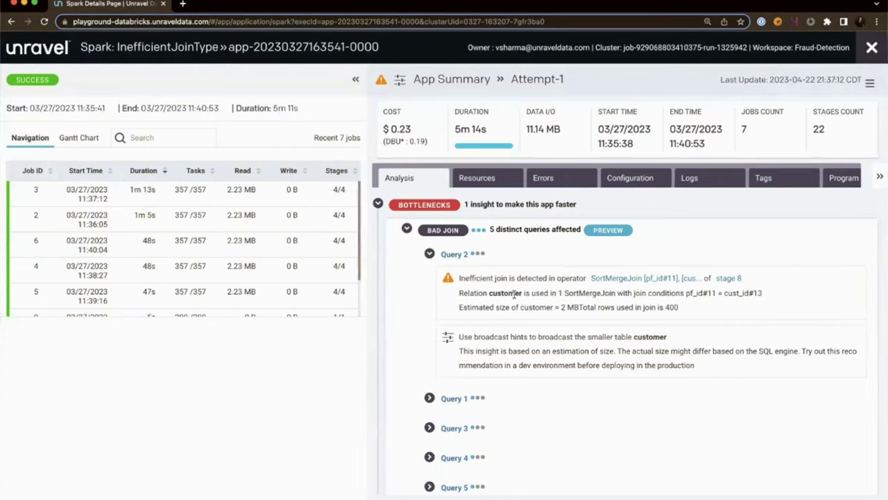
Open stage 8 from the inefficient join insight and examine its stage time distribution
{"action": "left_click", "coordinate": [727, 278]}
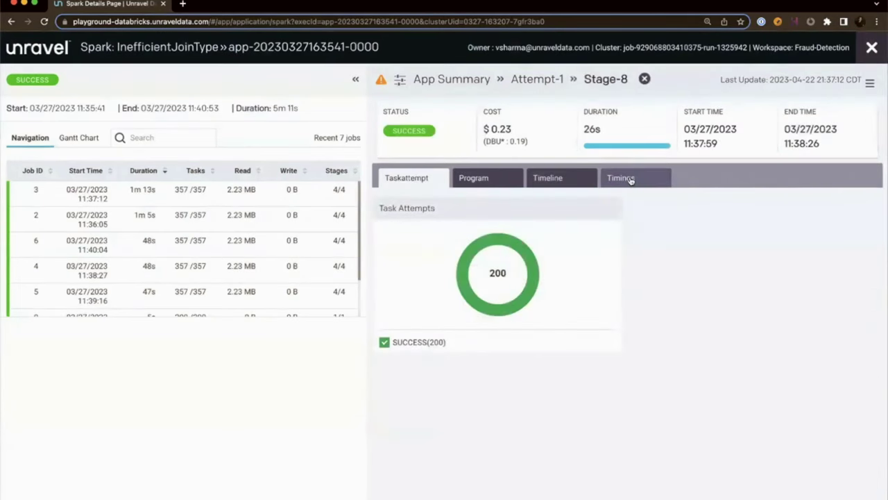
{"action": "left_click", "coordinate": [629, 179]}
{"action": "mouse_move", "coordinate": [519, 270]}
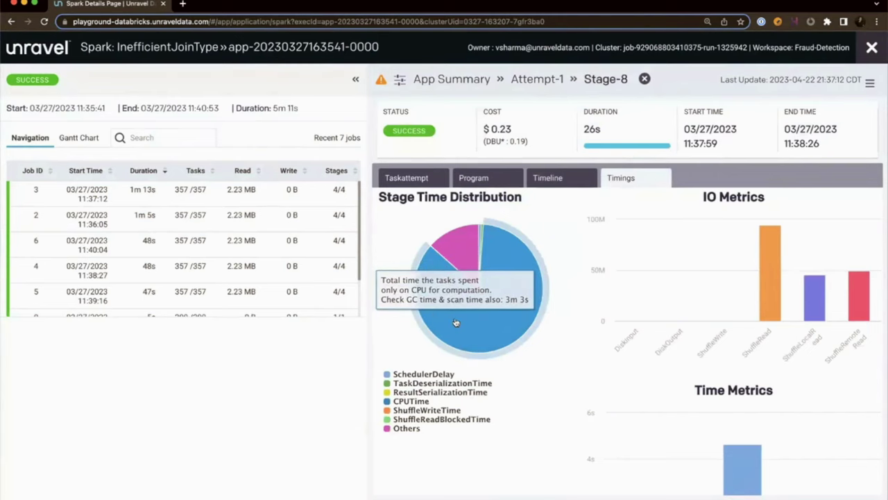
Examine stage 8's timeline, covering the shuffle and spill histograms and the task status per executor
{"action": "left_click", "coordinate": [556, 186]}
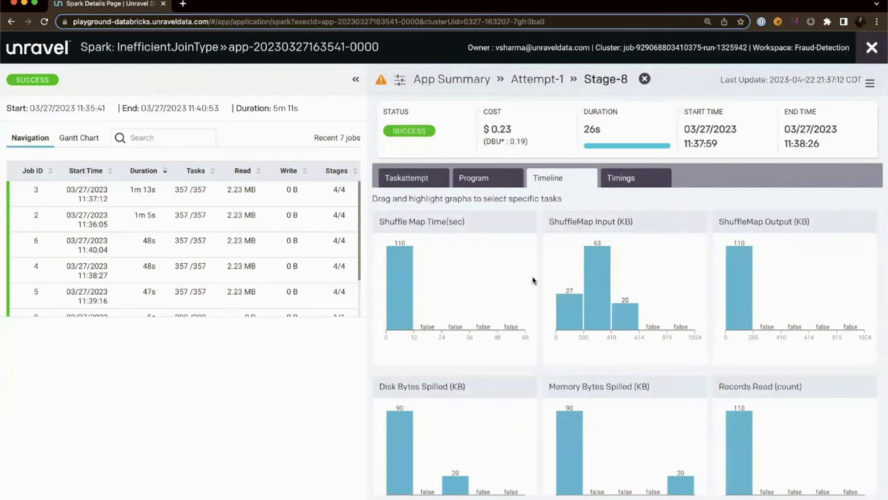
{"action": "scroll", "coordinate": [613, 291], "scroll_direction": "down", "scroll_amount": 1}
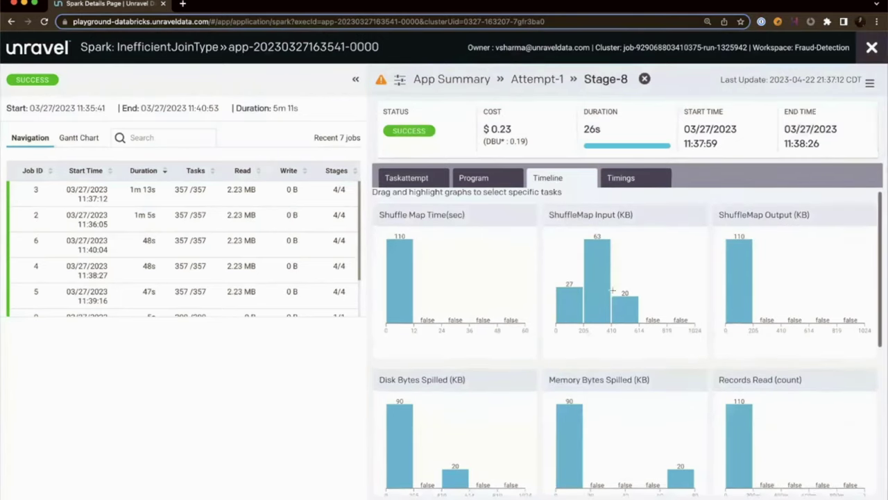
{"action": "scroll", "coordinate": [613, 295], "scroll_direction": "down", "scroll_amount": 4}
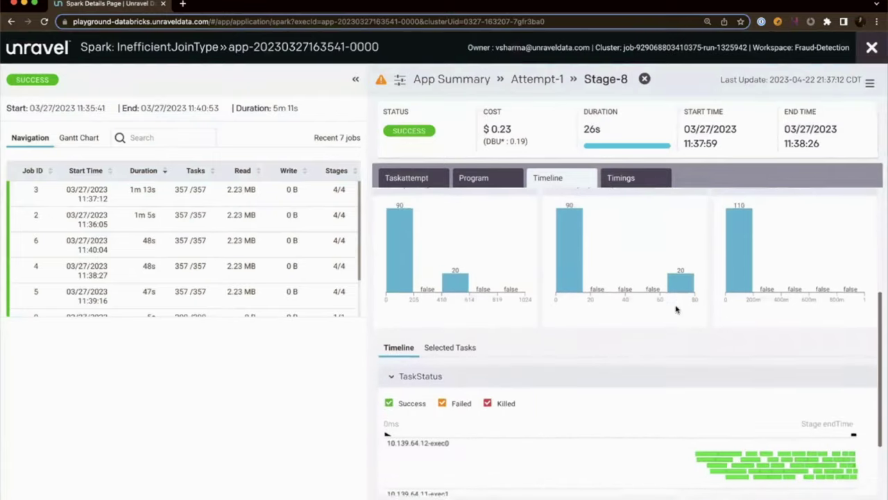
{"action": "scroll", "coordinate": [677, 308], "scroll_direction": "down", "scroll_amount": 1}
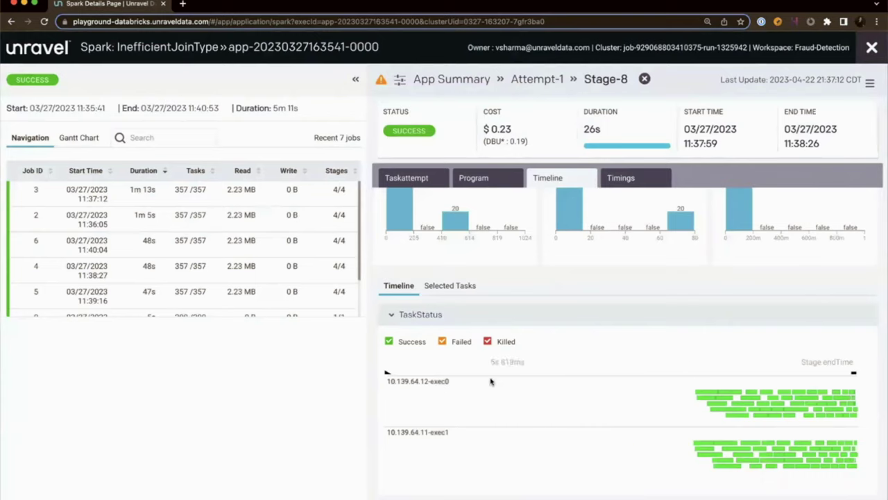
{"action": "mouse_move", "coordinate": [743, 397]}
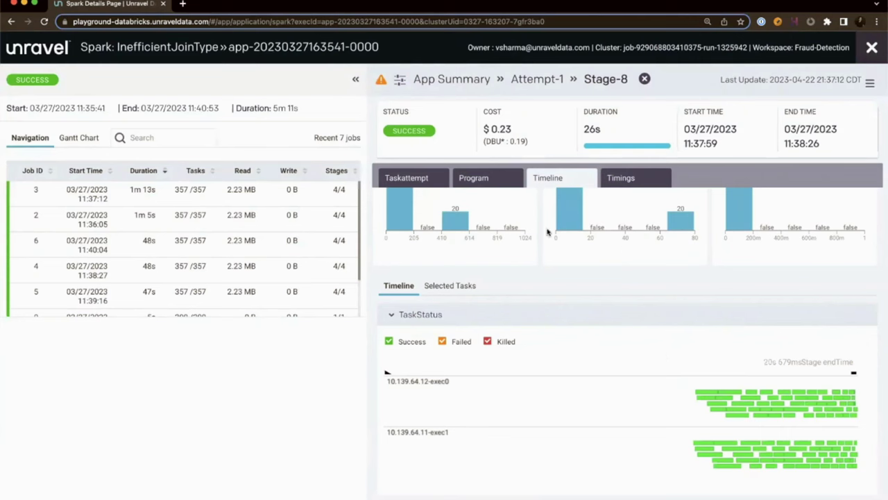
Open the source behind stage 8 at InefficientJoinType.scala line 12 and read the join query there
{"action": "left_click", "coordinate": [483, 182]}
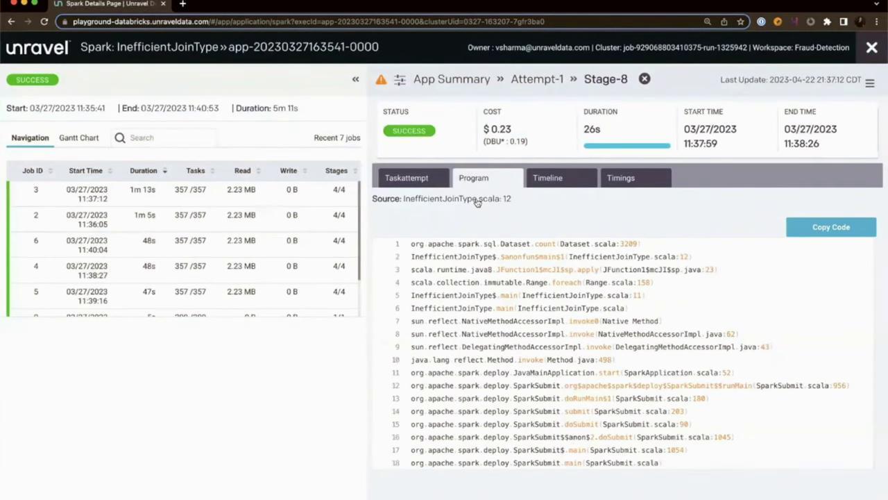
{"action": "left_click", "coordinate": [477, 201]}
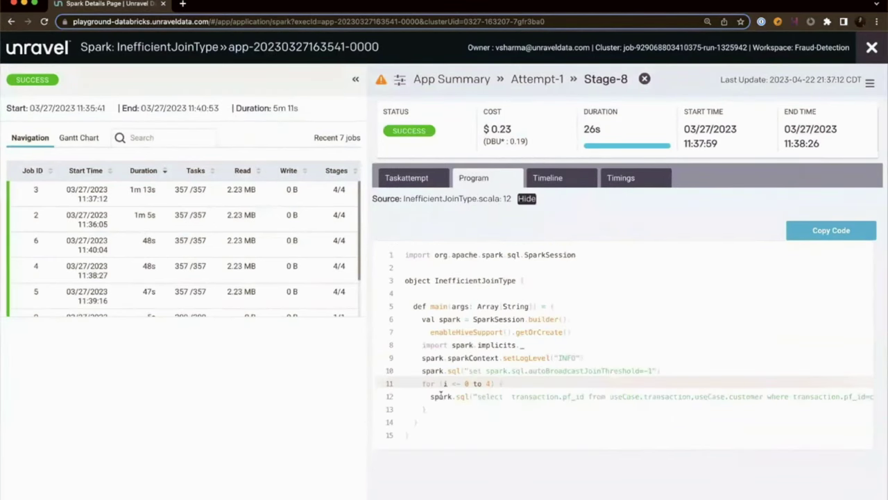
{"action": "left_click_drag", "start_coordinate": [432, 396], "coordinate": [409, 395]}
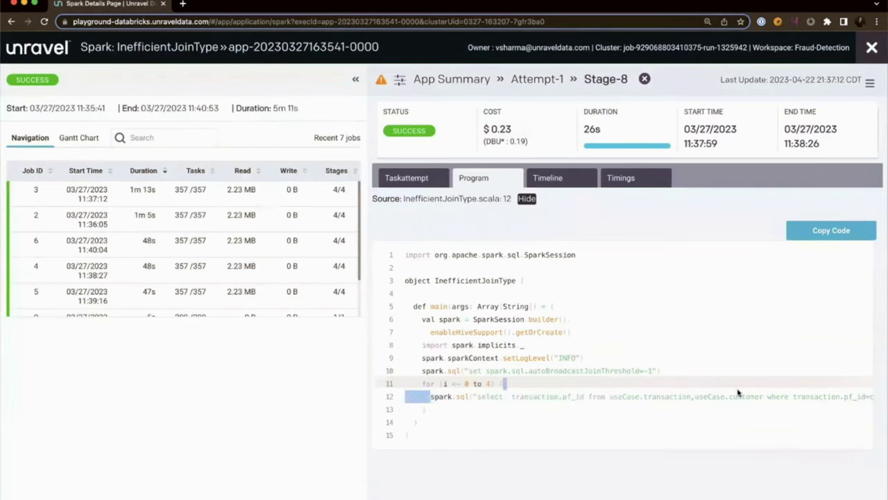
{"action": "left_click_drag", "start_coordinate": [739, 393], "coordinate": [758, 393]}
{"action": "left_click", "coordinate": [767, 392]}
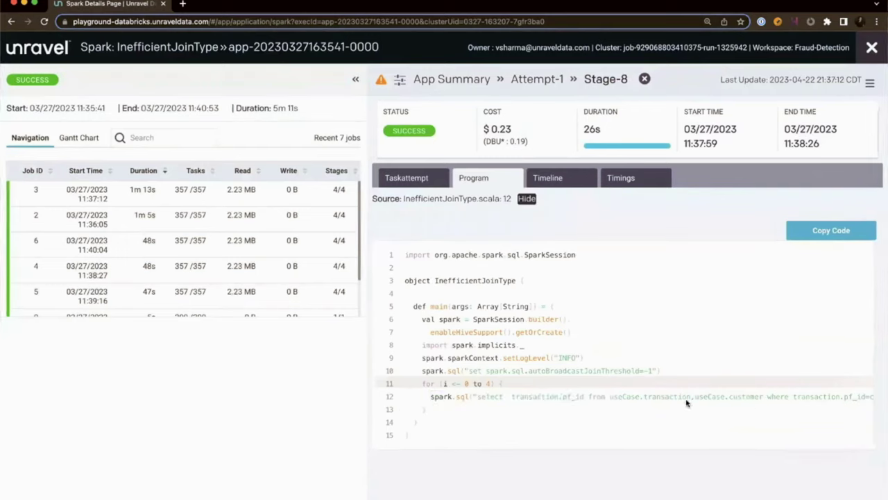
{"action": "scroll", "coordinate": [688, 401], "scroll_direction": "right", "scroll_amount": 3}
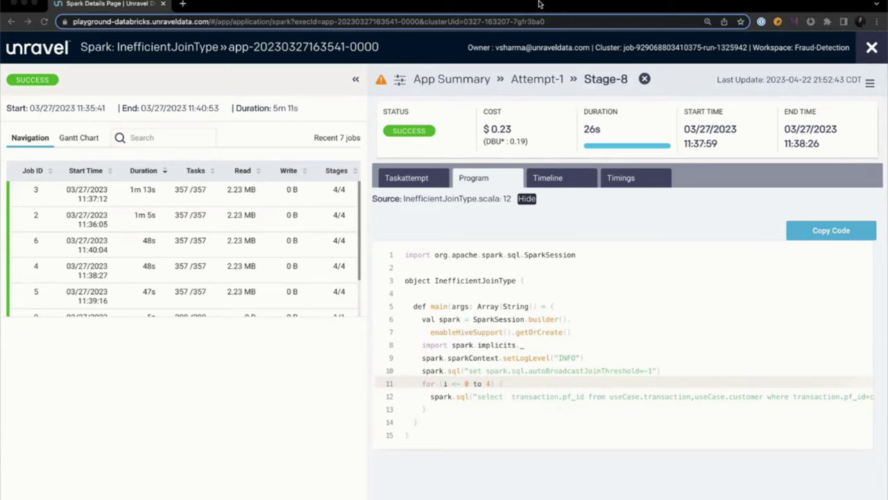
Close the Spark details, list the workflow jobs and inspect the run trends of the High GC Event job
{"action": "left_click", "coordinate": [871, 47]}
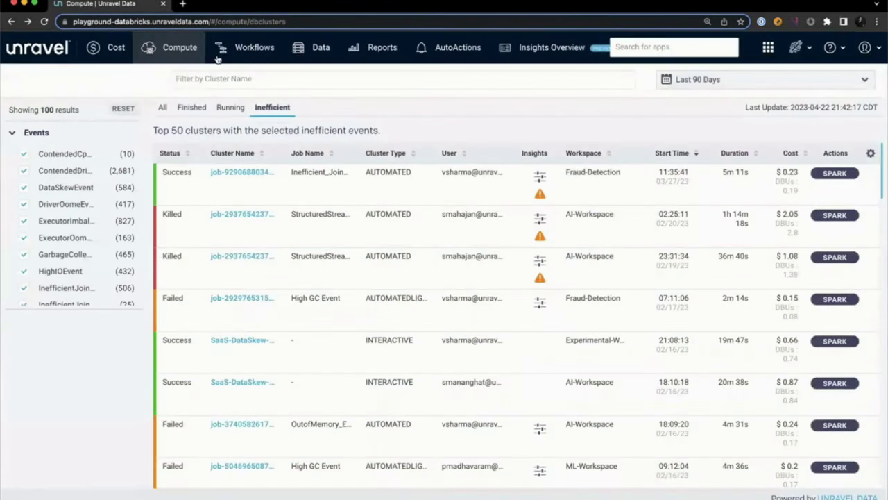
{"action": "left_click", "coordinate": [246, 52]}
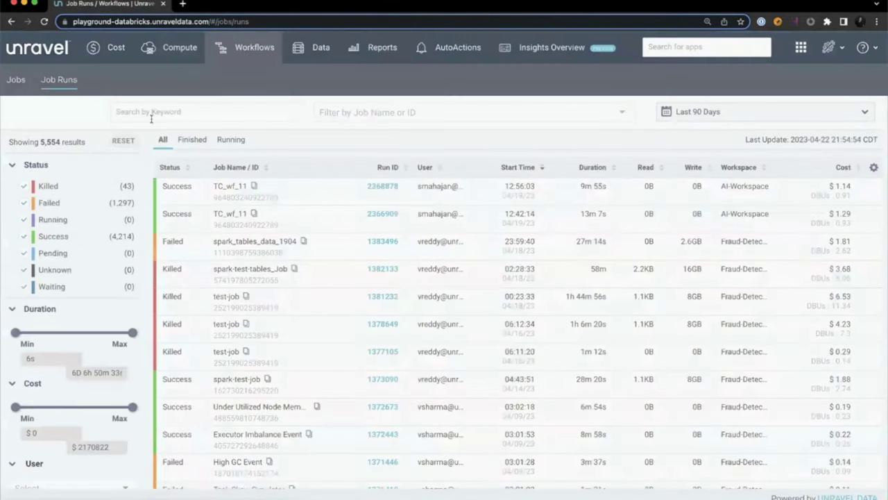
{"action": "left_click", "coordinate": [16, 79]}
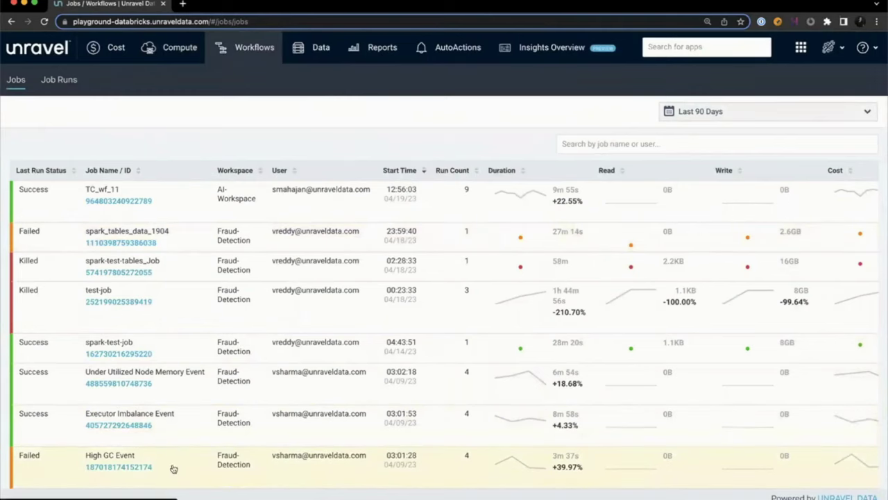
{"action": "mouse_move", "coordinate": [494, 467]}
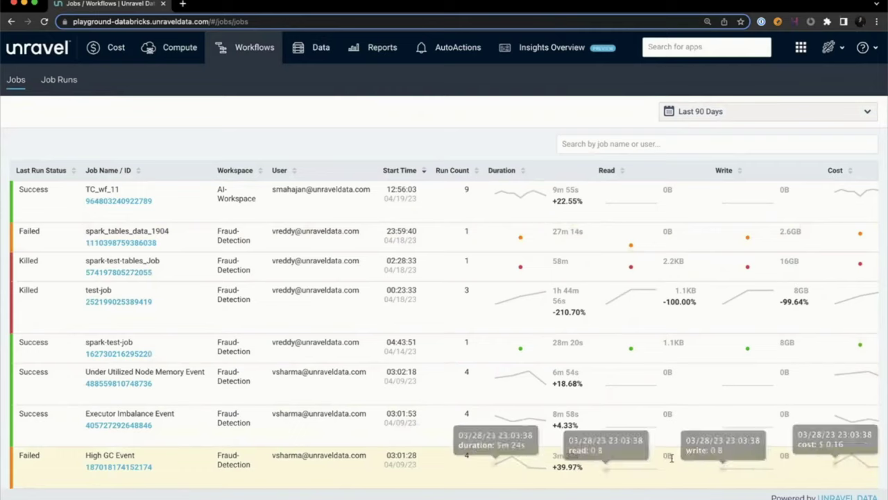
Open the High GC Event job's 03/28/23 run and review its run configuration and the task's remaining details
{"action": "left_click", "coordinate": [128, 469]}
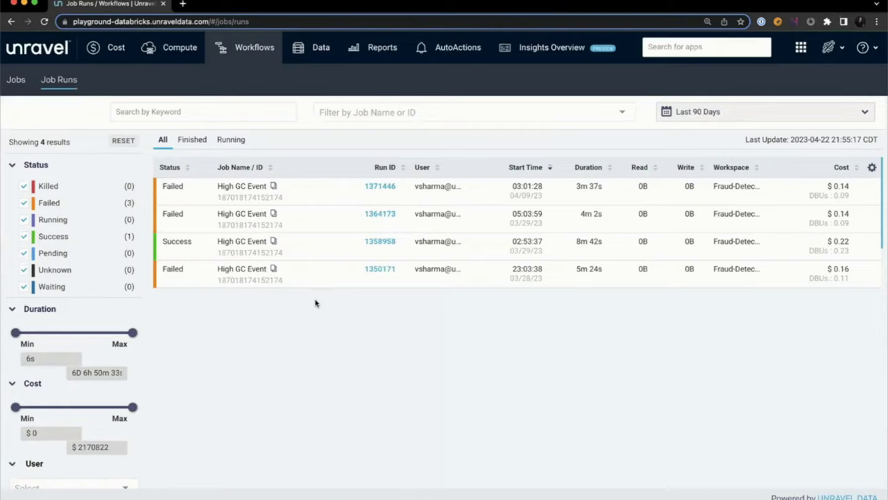
{"action": "left_click", "coordinate": [379, 271]}
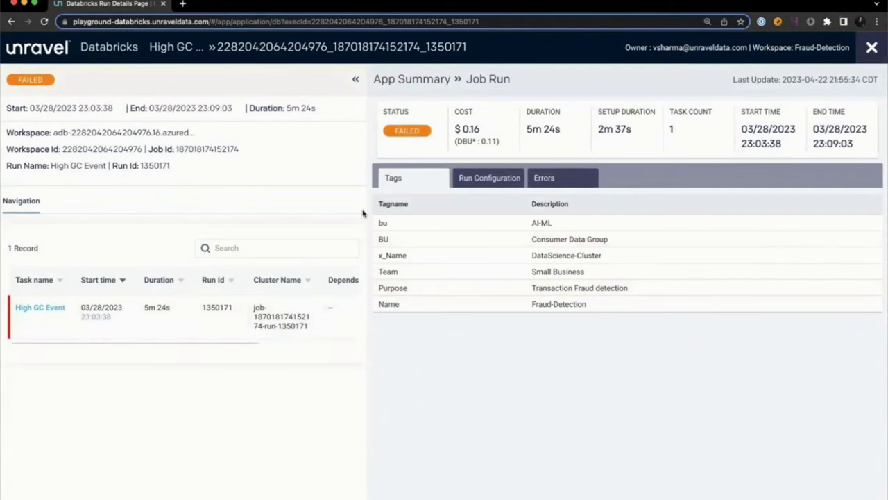
{"action": "left_click", "coordinate": [462, 179]}
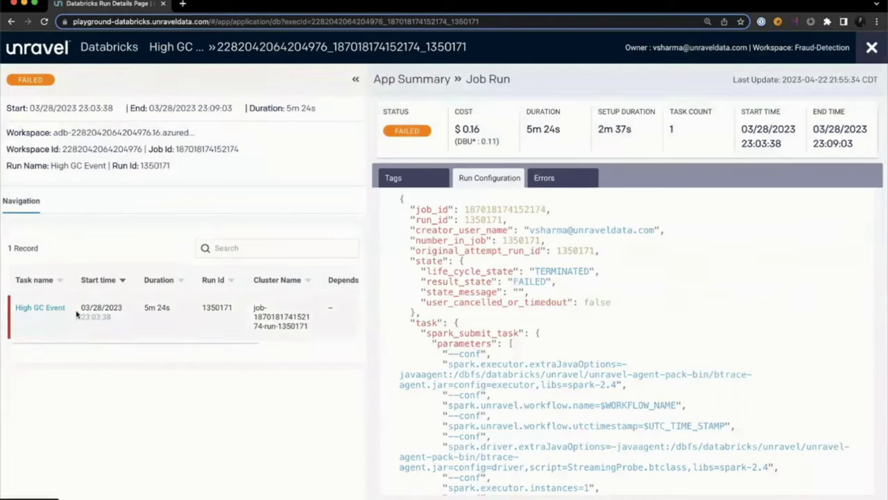
{"action": "scroll", "coordinate": [217, 313], "scroll_direction": "right", "scroll_amount": 5}
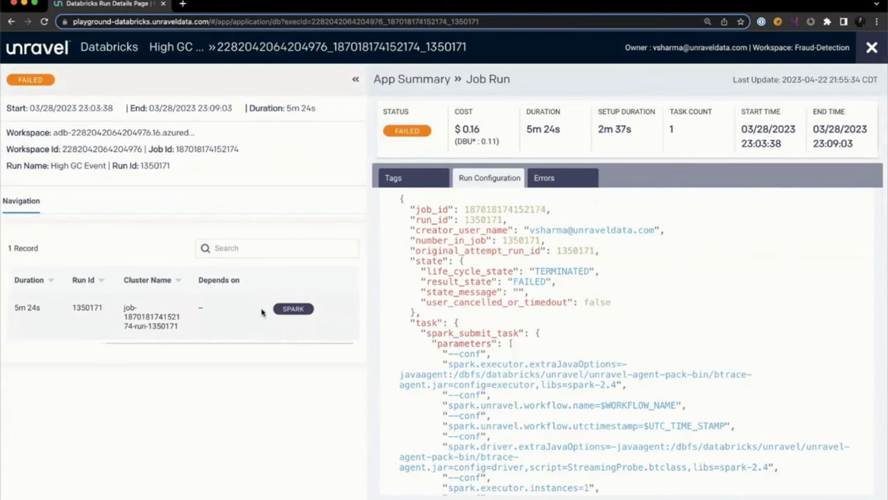
Open the failed High GC Event run's Spark application and read its driver and executor OutOfMemory failure insights
{"action": "left_click", "coordinate": [292, 309]}
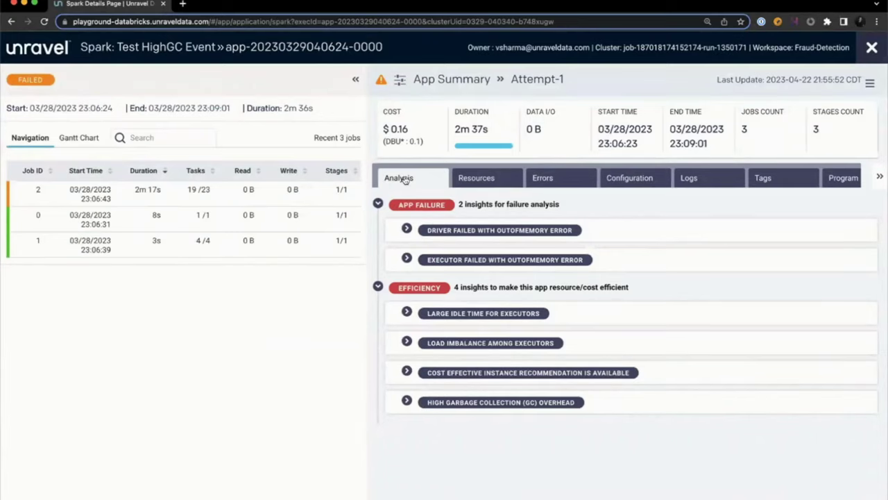
{"action": "left_click", "coordinate": [407, 230]}
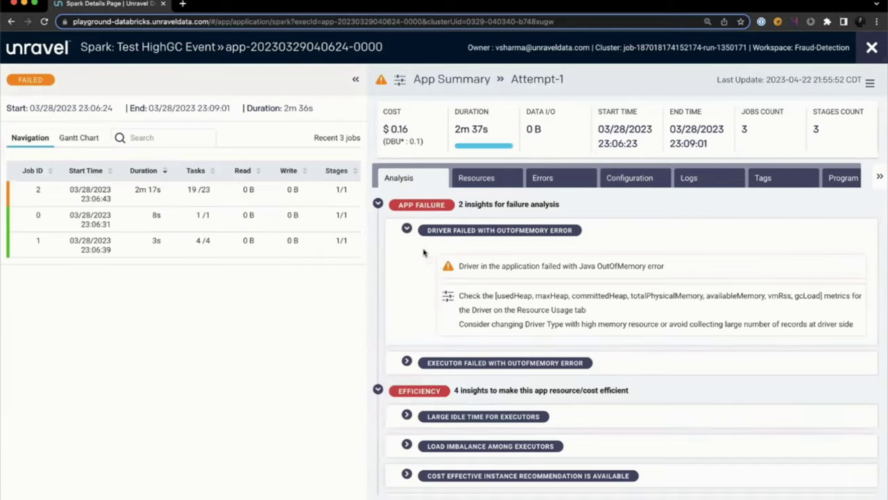
{"action": "left_click", "coordinate": [407, 362]}
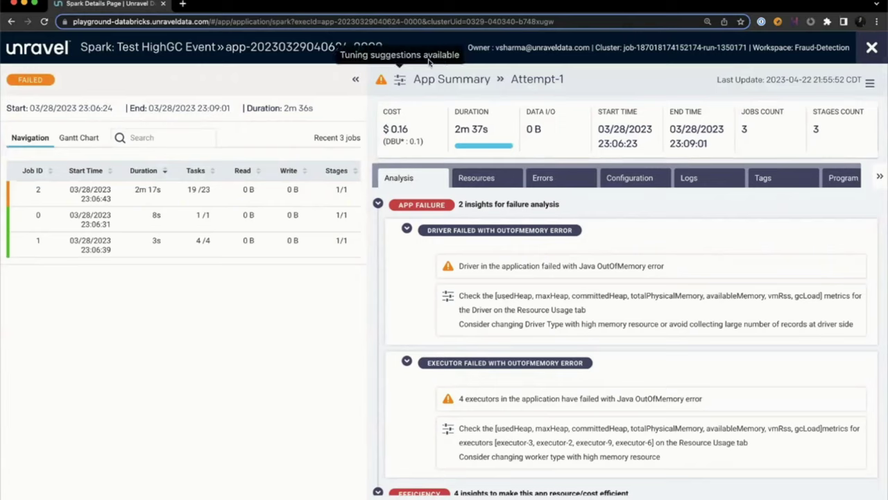
{"action": "left_click", "coordinate": [476, 21]}
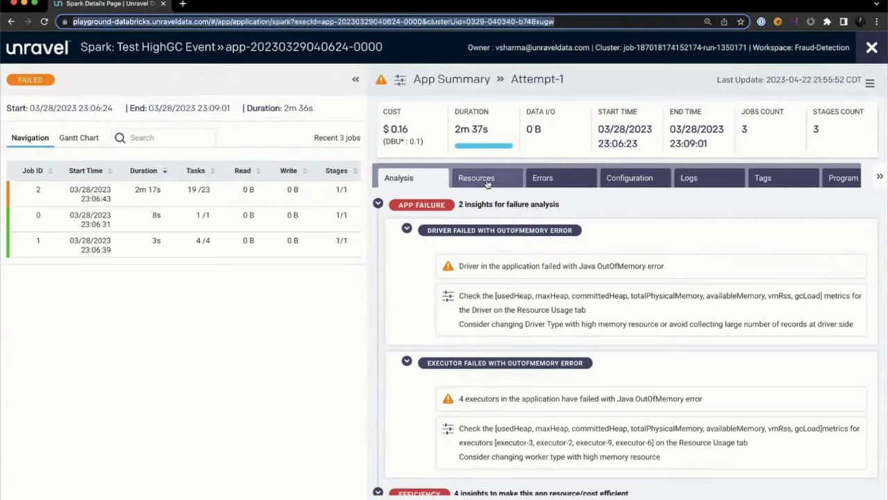
Review the errors and warnings logged for each executor of the Test HighGC Event application
{"action": "left_click", "coordinate": [544, 182]}
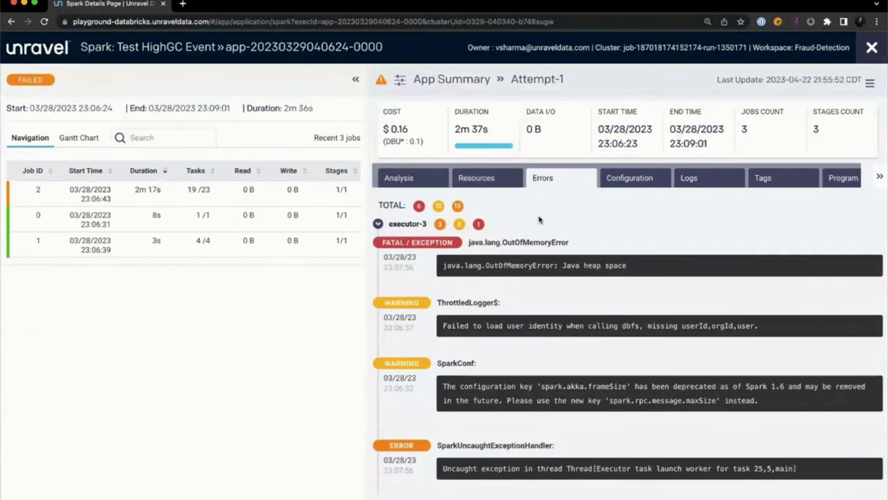
{"action": "scroll", "coordinate": [598, 265], "scroll_direction": "down", "scroll_amount": 5}
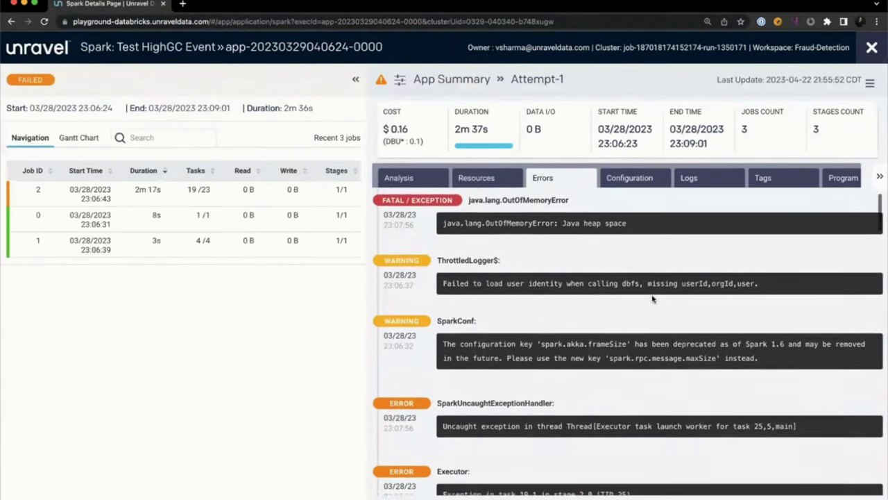
{"action": "scroll", "coordinate": [652, 298], "scroll_direction": "down", "scroll_amount": 1}
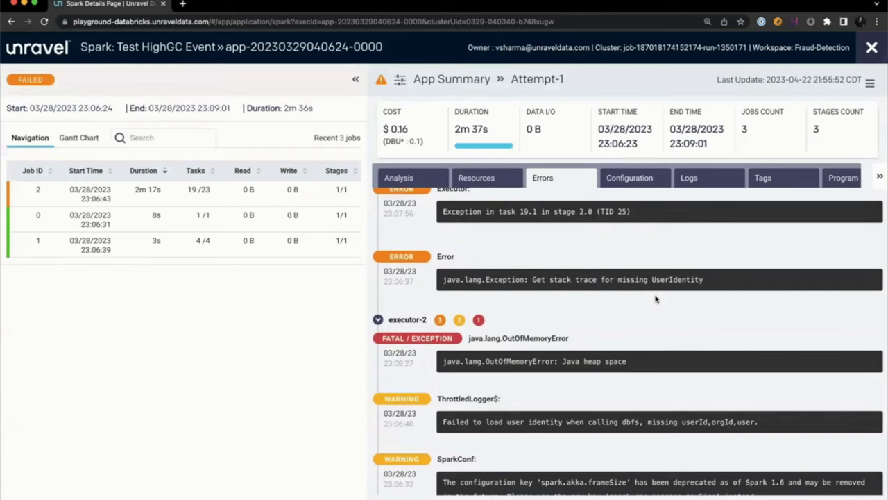
{"action": "scroll", "coordinate": [656, 298], "scroll_direction": "down", "scroll_amount": 5}
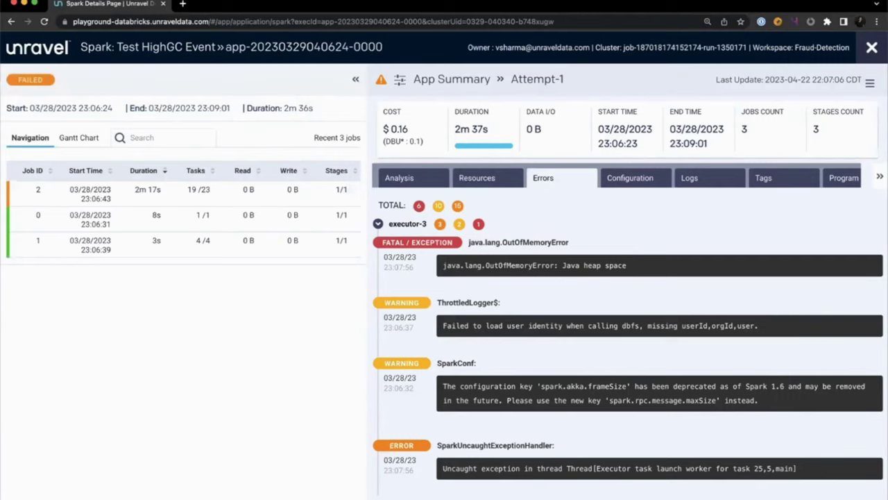
Return to the job runs, open the cost chargeback and compare DBU, cost and cluster sessions by workspace
{"action": "key", "text": "alt+Left"}
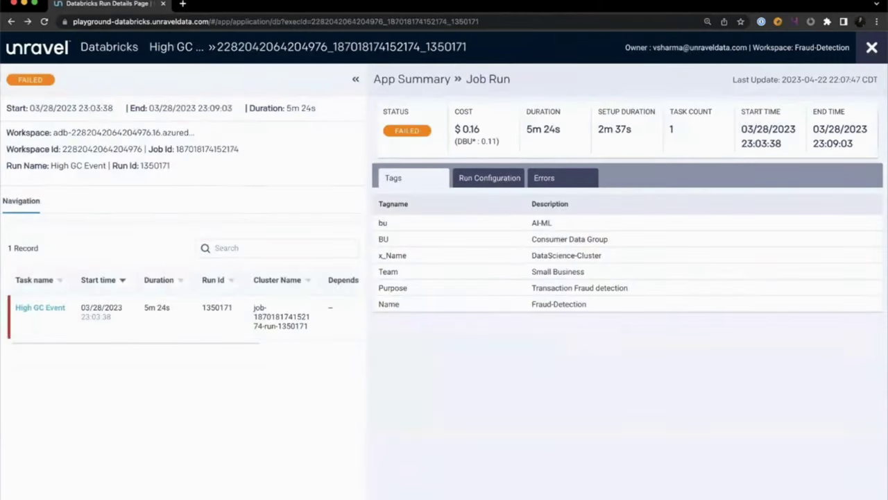
{"action": "key", "text": "alt+Left"}
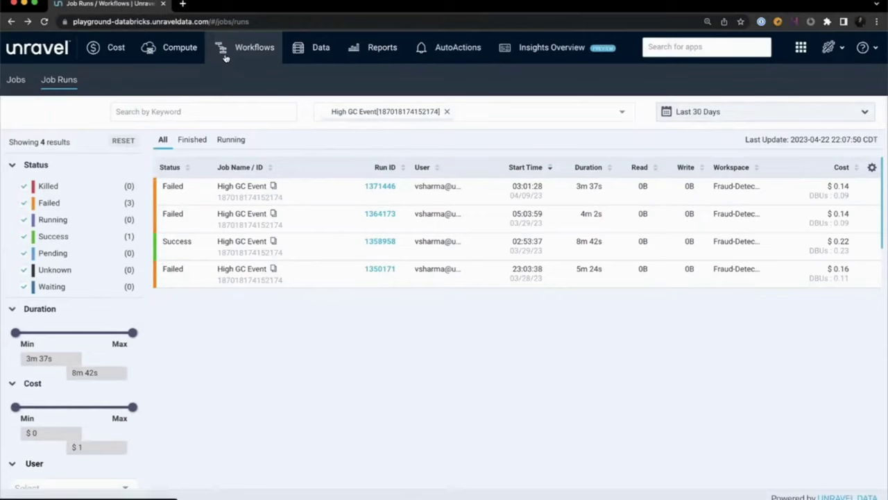
{"action": "left_click", "coordinate": [111, 48]}
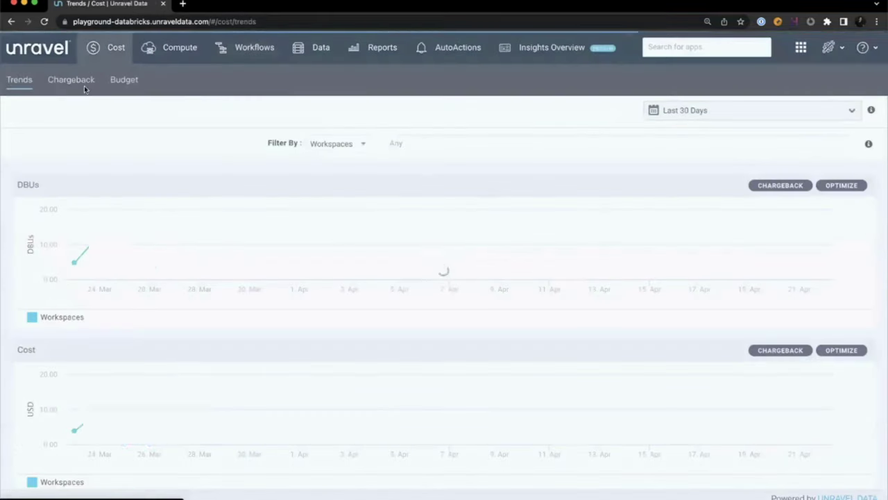
{"action": "left_click", "coordinate": [74, 81]}
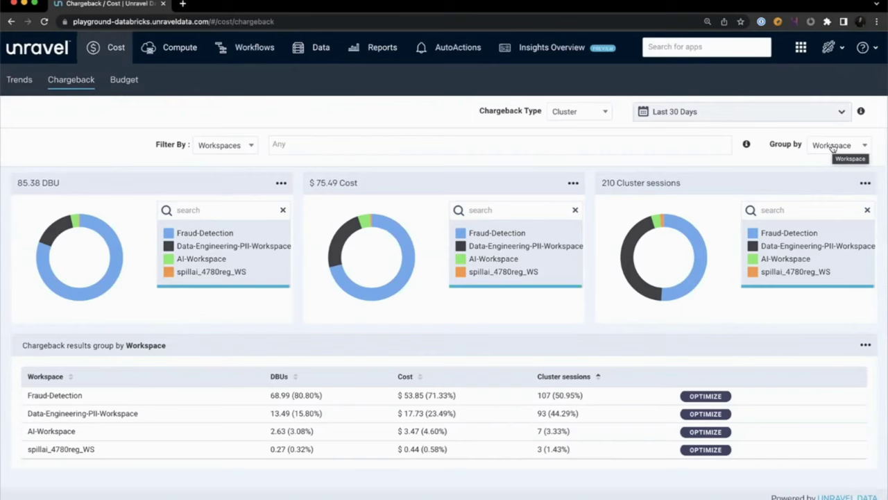
{"action": "scroll", "coordinate": [830, 150], "scroll_direction": "down", "scroll_amount": 1}
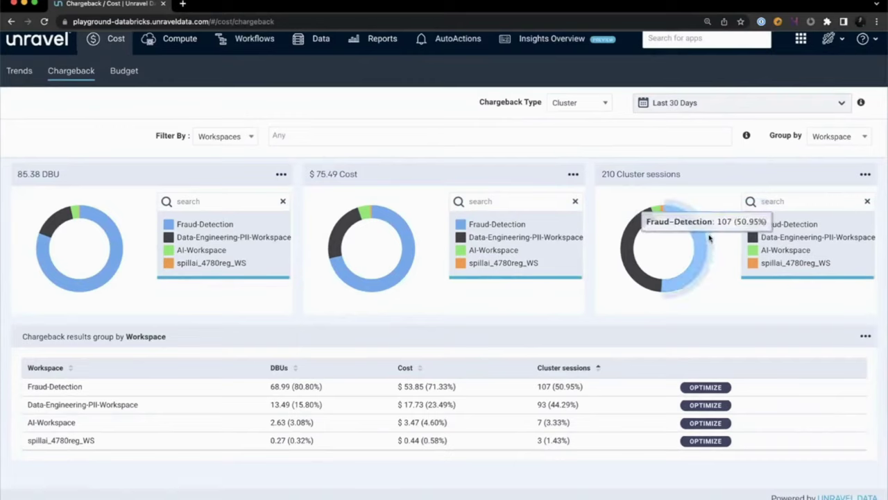
{"action": "mouse_move", "coordinate": [399, 235]}
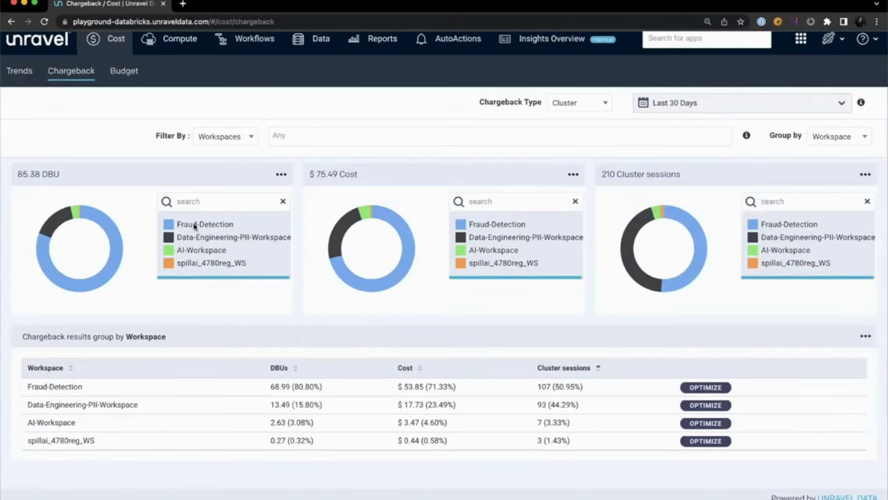
{"action": "mouse_move", "coordinate": [120, 239]}
{"action": "mouse_move", "coordinate": [694, 233]}
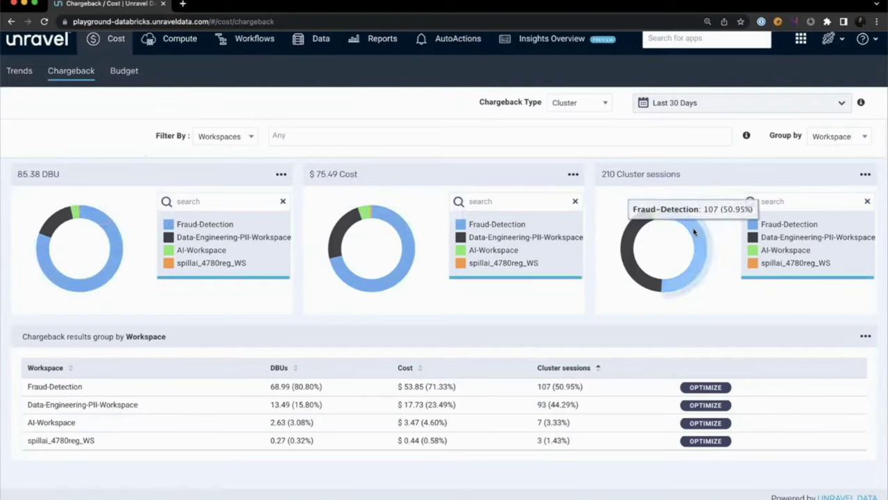
Group the chargeback results by User, inspect the DBU breakdown and open the cost budgets
{"action": "left_click", "coordinate": [837, 141]}
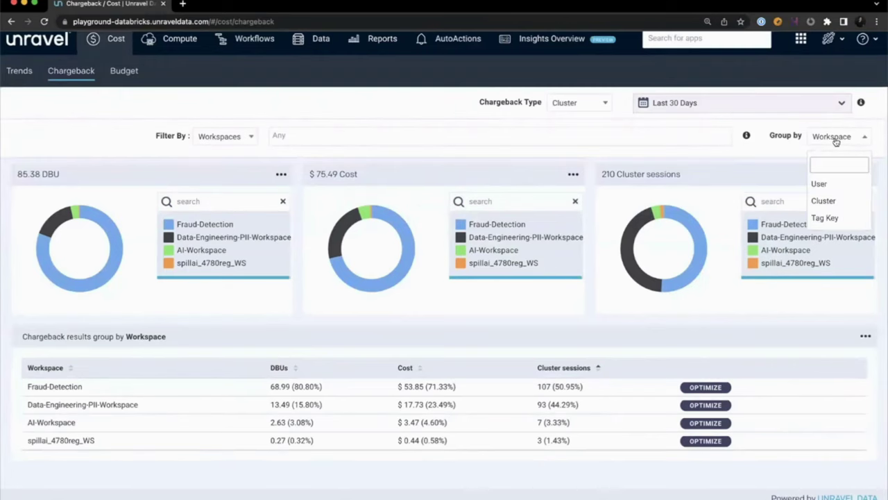
{"action": "left_click", "coordinate": [838, 186]}
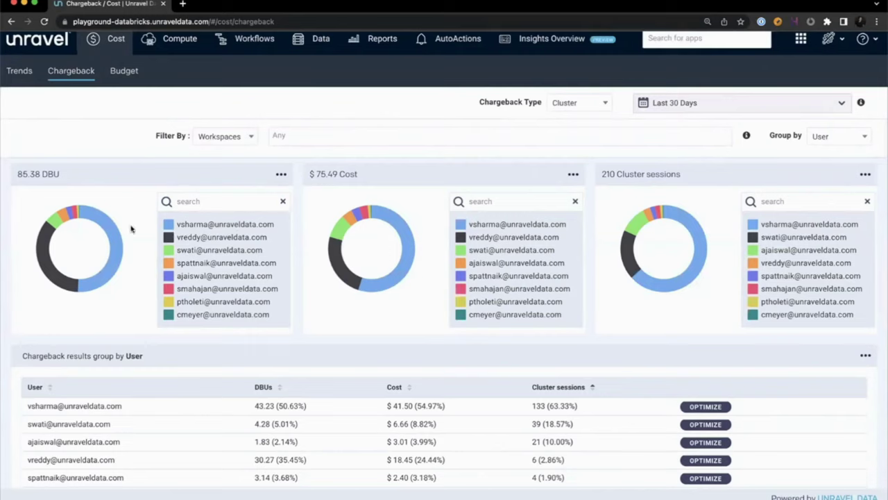
{"action": "mouse_move", "coordinate": [104, 225]}
{"action": "left_click", "coordinate": [125, 73]}
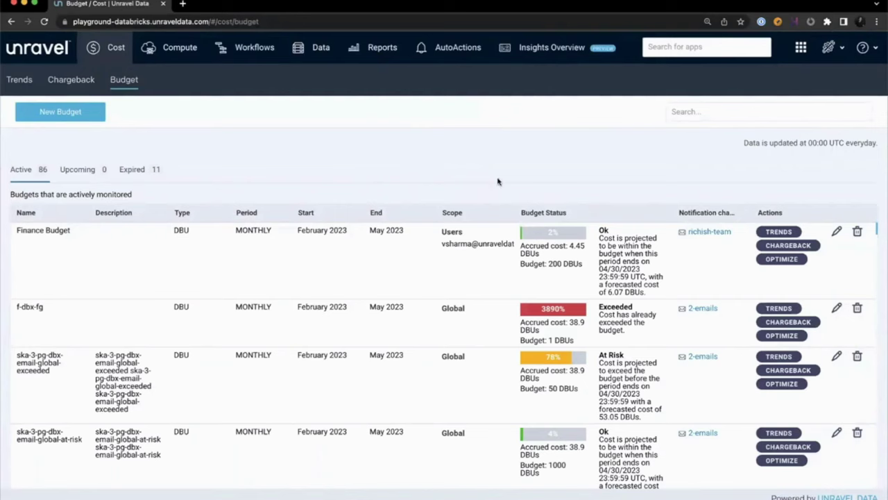
Start a new monthly DBU budget with its scope set to Users and select one user account
{"action": "left_click", "coordinate": [61, 111]}
{"action": "left_click", "coordinate": [287, 155]}
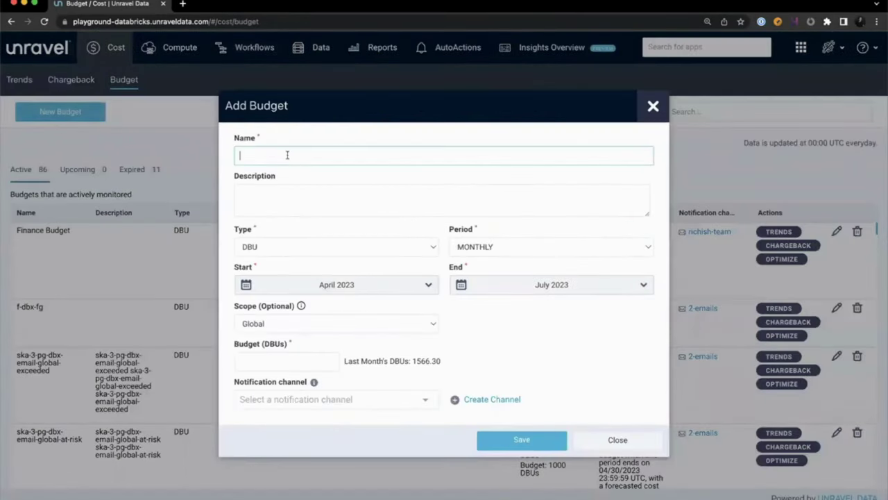
{"action": "left_click", "coordinate": [306, 200]}
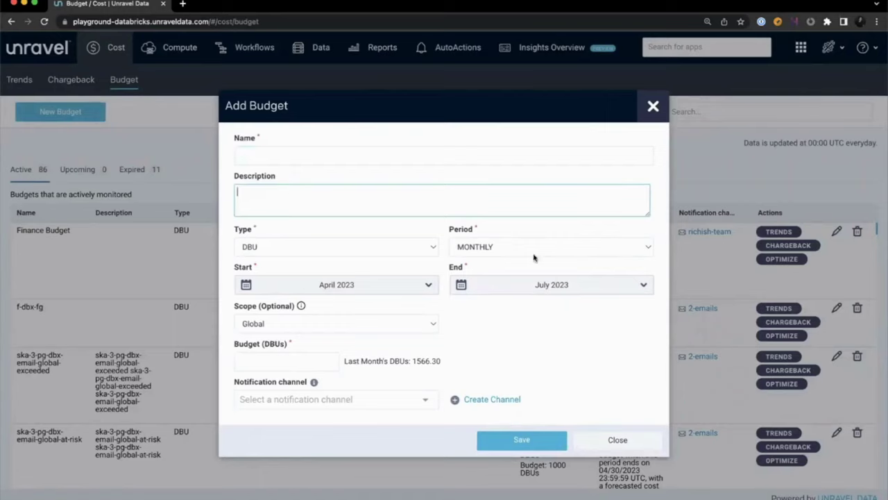
{"action": "left_click", "coordinate": [361, 324]}
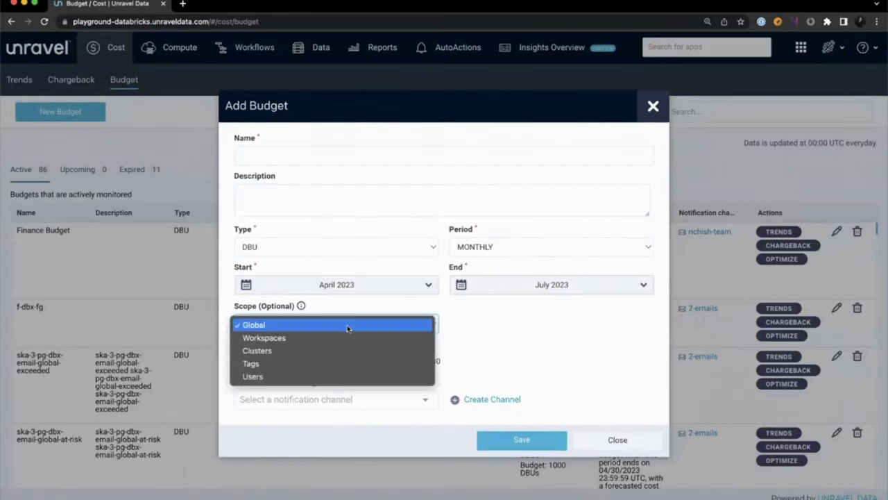
{"action": "left_click", "coordinate": [302, 377]}
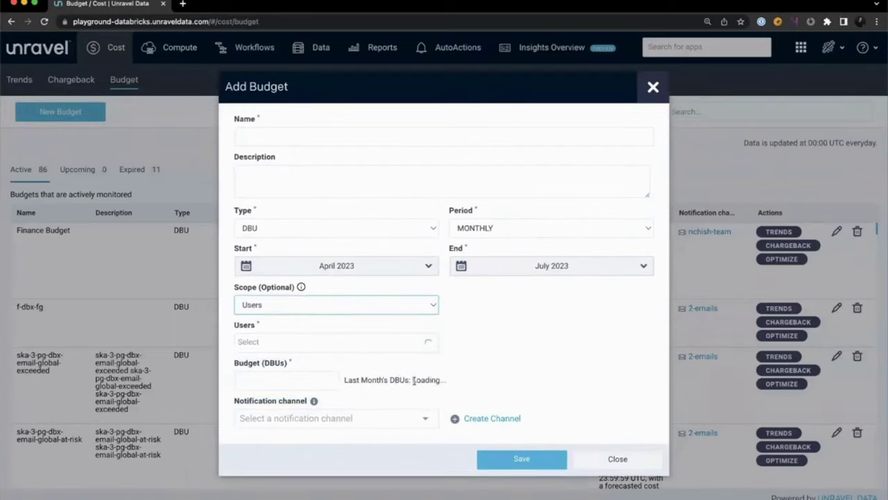
{"action": "left_click", "coordinate": [329, 345]}
{"action": "left_click", "coordinate": [311, 370]}
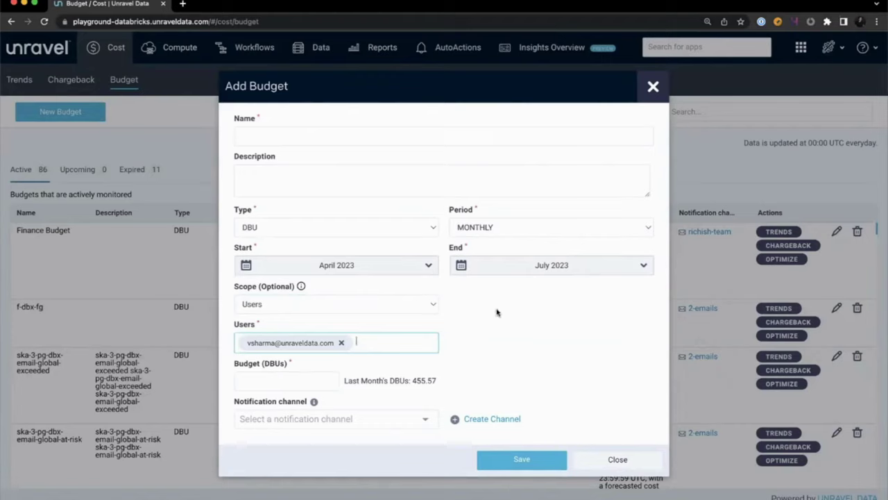
Set the new budget to 400 DBUs, browse the notification channels and close the form without saving
{"action": "left_click", "coordinate": [284, 375]}
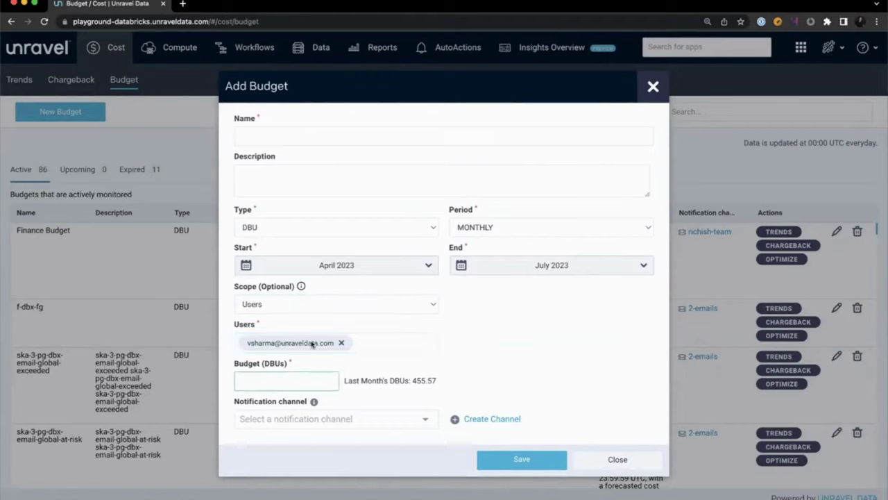
{"action": "type", "text": "500"}
{"action": "double_click", "coordinate": [310, 382]}
{"action": "type", "text": "400"}
{"action": "left_click", "coordinate": [415, 422]}
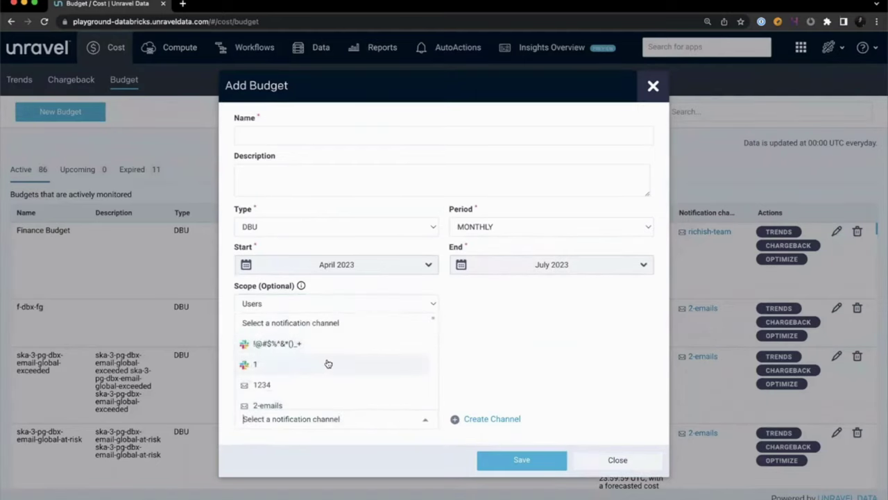
{"action": "left_click", "coordinate": [582, 373]}
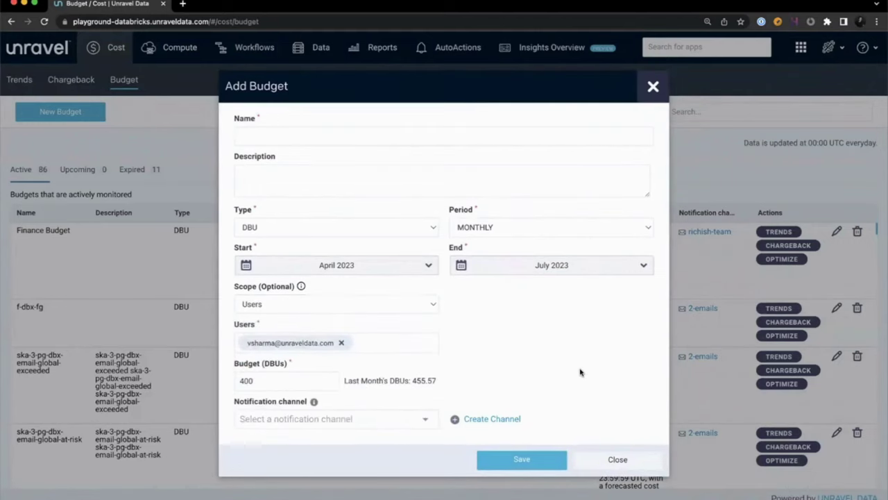
{"action": "left_click", "coordinate": [622, 461]}
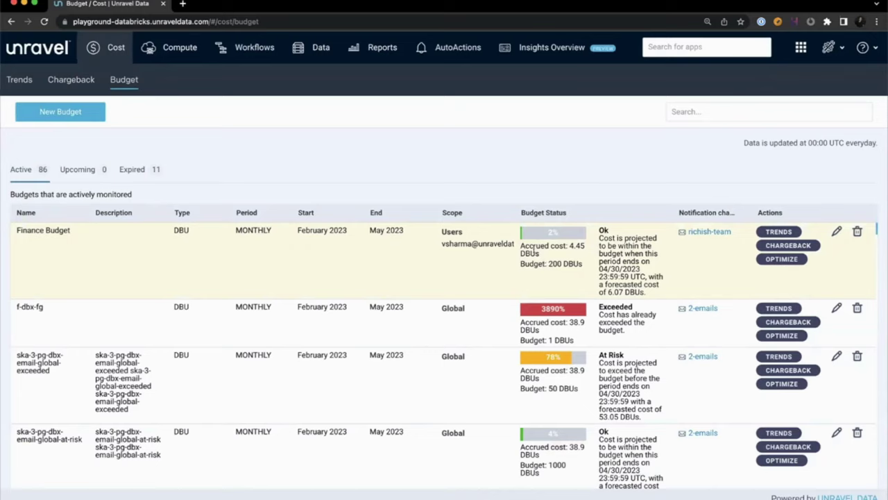
Examine the budget status and forecasts of the active Finance Budget, f-dbx-fg and ska-3-pg-dbx-email-global-exceeded budgets
{"action": "mouse_move", "coordinate": [532, 248]}
{"action": "left_click_drag", "start_coordinate": [23, 306], "coordinate": [40, 307]}
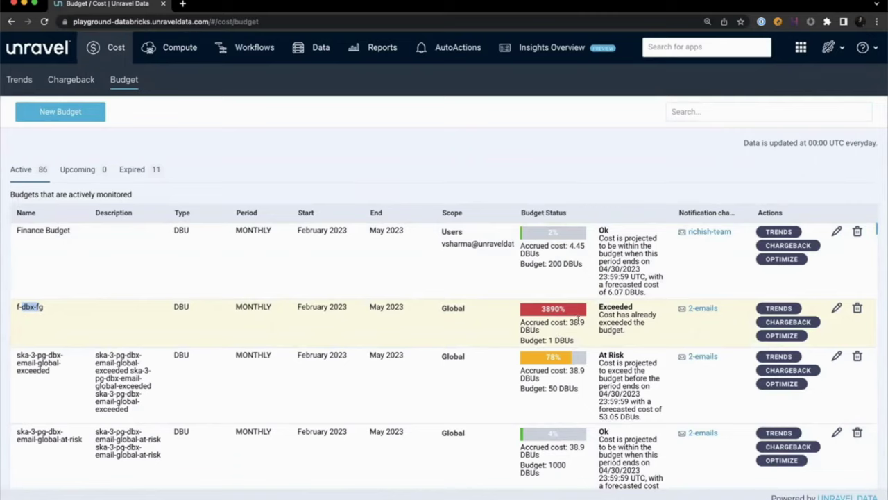
{"action": "mouse_move", "coordinate": [578, 320]}
{"action": "scroll", "coordinate": [553, 364], "scroll_direction": "right", "scroll_amount": 1}
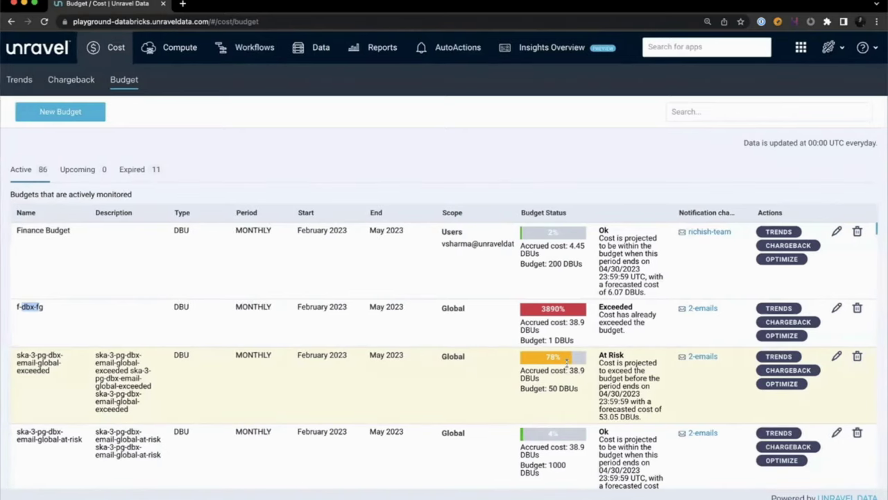
Open the optimization view for the ska-3-pg-dbx-email-global-exceeded budget and review the listed clusters and available filters
{"action": "left_click", "coordinate": [787, 384]}
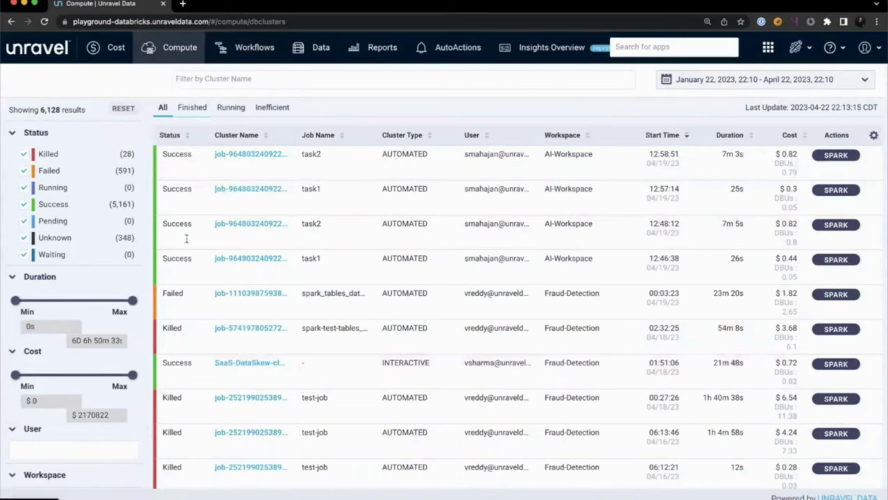
{"action": "scroll", "coordinate": [95, 291], "scroll_direction": "down", "scroll_amount": 3}
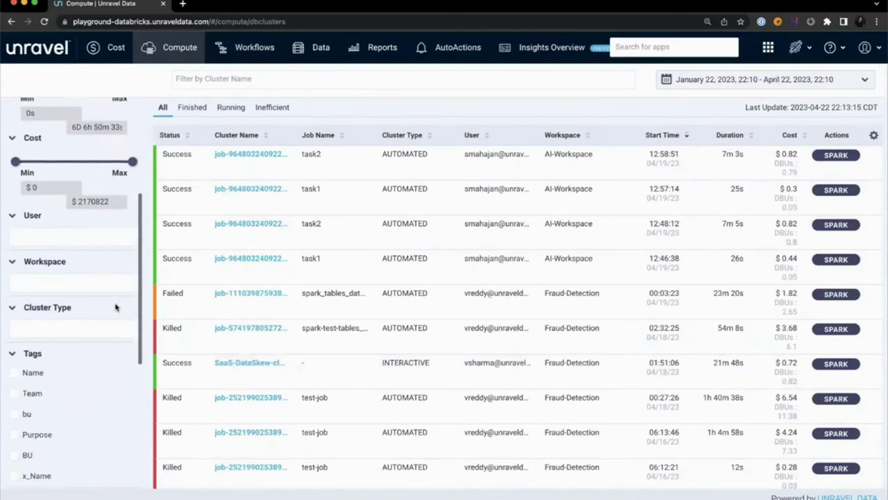
{"action": "scroll", "coordinate": [117, 304], "scroll_direction": "up", "scroll_amount": 1}
{"action": "scroll", "coordinate": [117, 304], "scroll_direction": "up", "scroll_amount": 4}
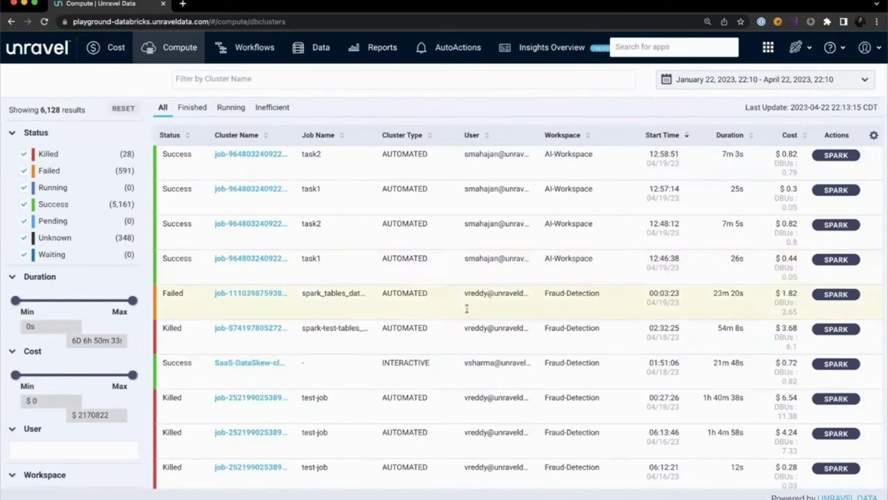
Check the SaaS-DataSkew cluster's Spark details, close them and open those of the task1 cluster started 04/19/23 at 12:46:38
{"action": "left_click", "coordinate": [836, 364]}
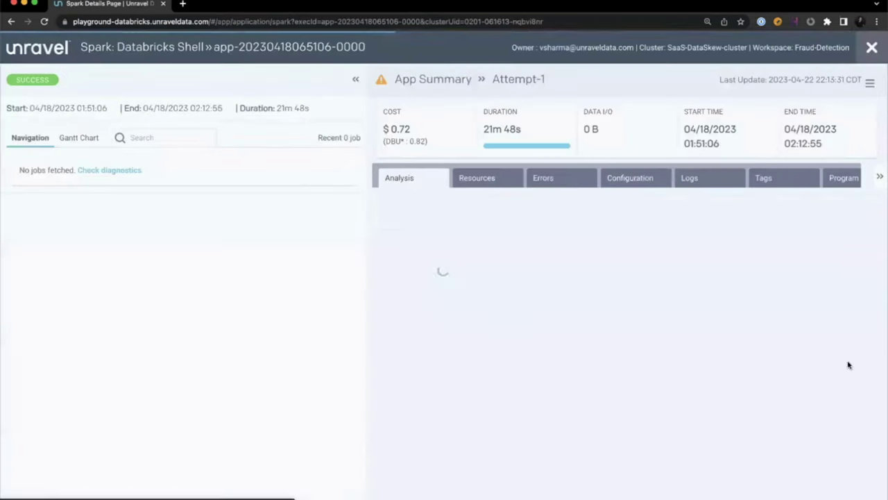
{"action": "left_click", "coordinate": [871, 47]}
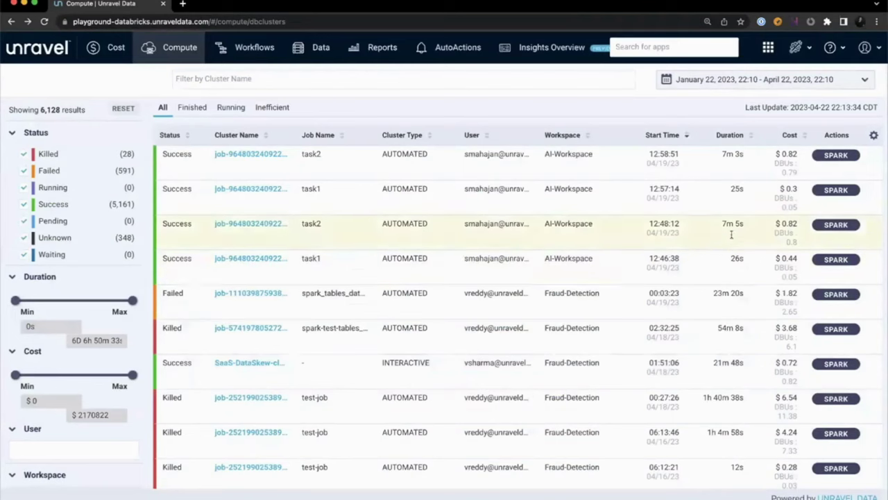
{"action": "left_click", "coordinate": [835, 260]}
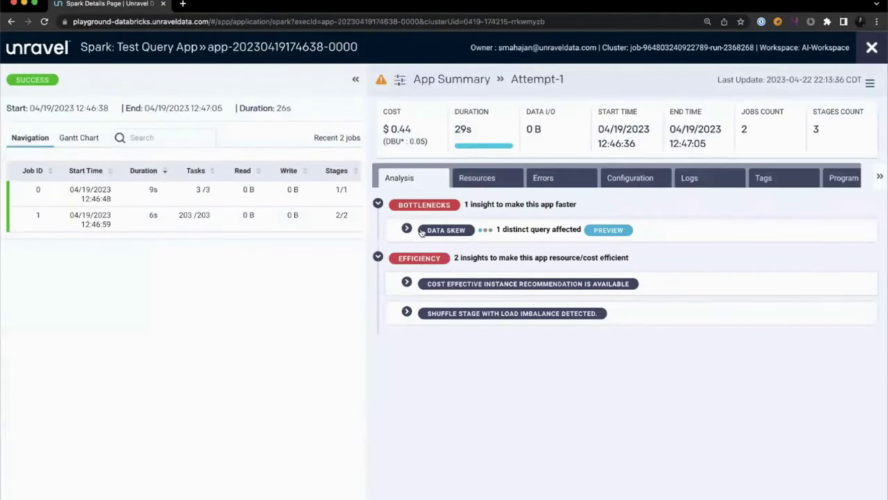
Expand the cost-effective instance recommendation for the Test Query App run and read the suggested driver and worker types
{"action": "left_click", "coordinate": [406, 283]}
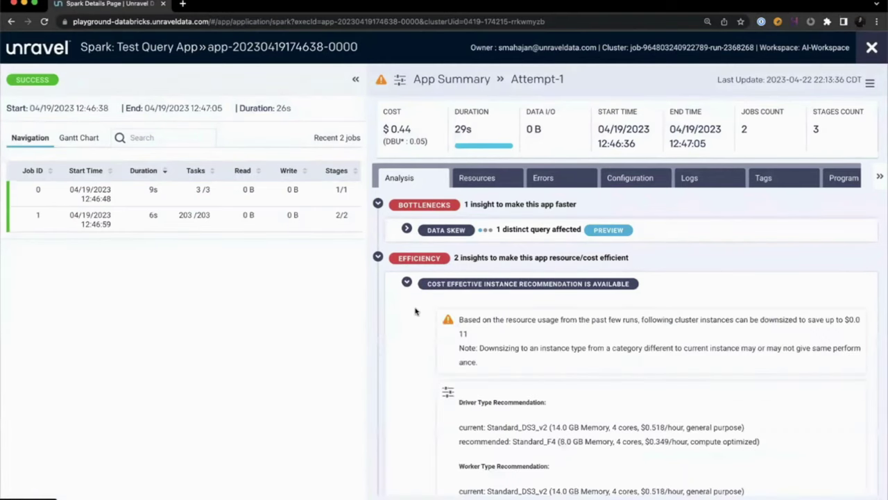
{"action": "scroll", "coordinate": [415, 319], "scroll_direction": "down", "scroll_amount": 1}
{"action": "scroll", "coordinate": [416, 319], "scroll_direction": "down", "scroll_amount": 1}
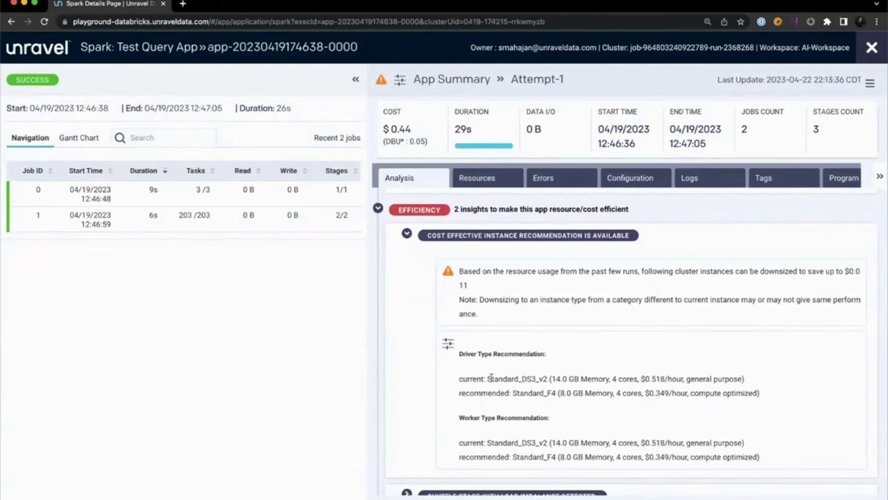
{"action": "left_click_drag", "start_coordinate": [480, 378], "coordinate": [630, 377]}
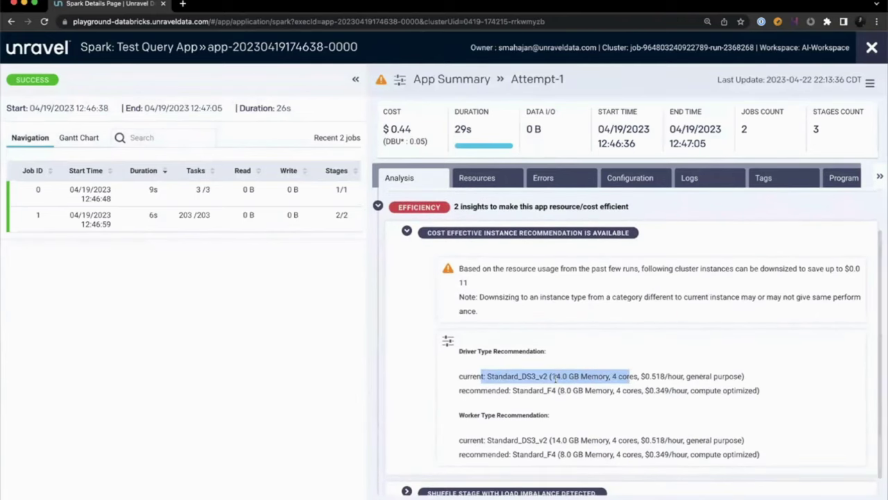
{"action": "left_click", "coordinate": [556, 377]}
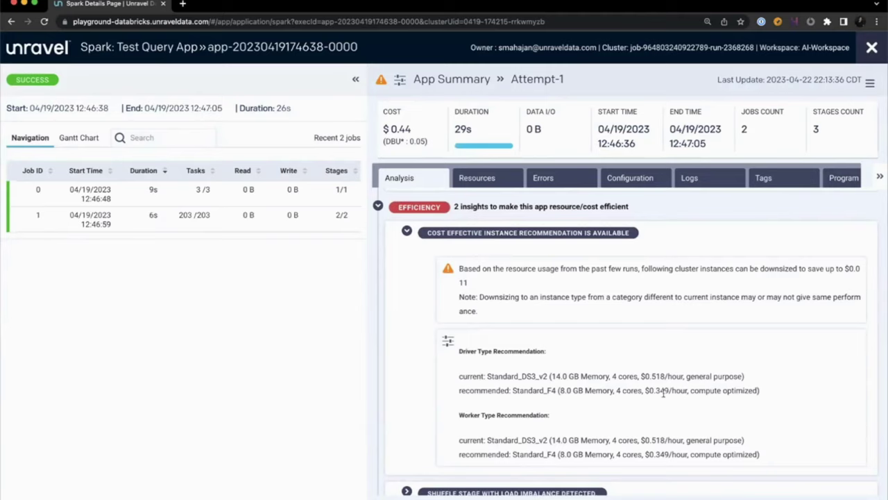
Close the Spark details, filter the inefficient clusters to only the NodeDownsizing event and sort them by cost
{"action": "left_click", "coordinate": [867, 48]}
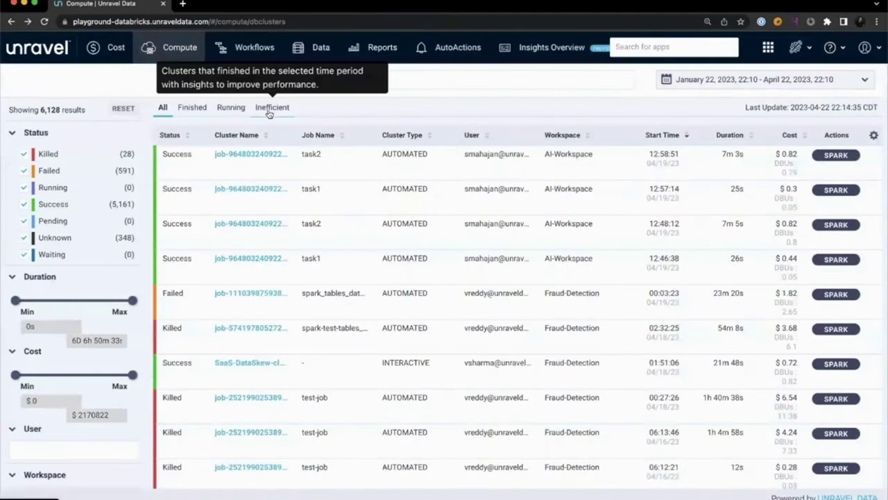
{"action": "left_click", "coordinate": [271, 107]}
{"action": "scroll", "coordinate": [115, 233], "scroll_direction": "down", "scroll_amount": 2}
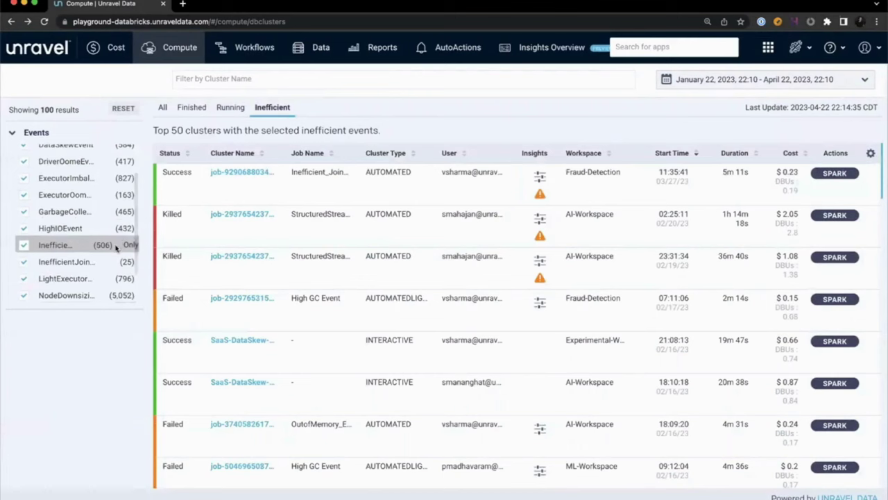
{"action": "left_click", "coordinate": [130, 295]}
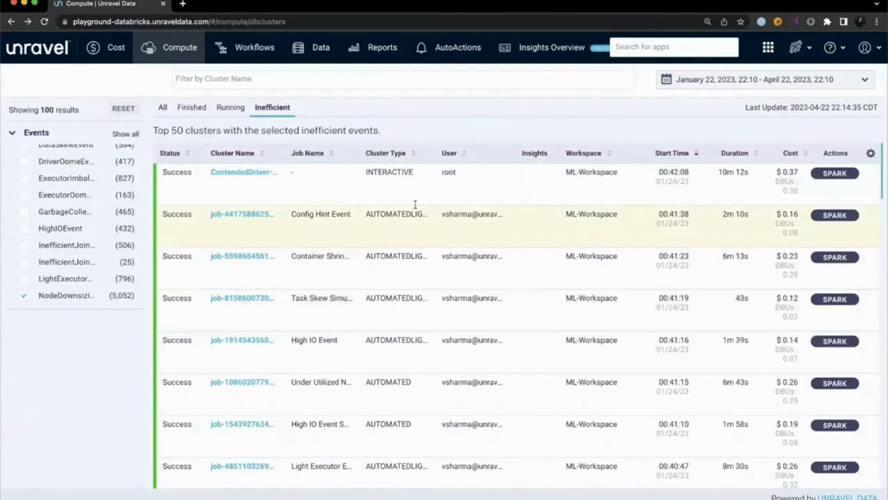
{"action": "left_click", "coordinate": [791, 154]}
{"action": "left_click", "coordinate": [791, 154]}
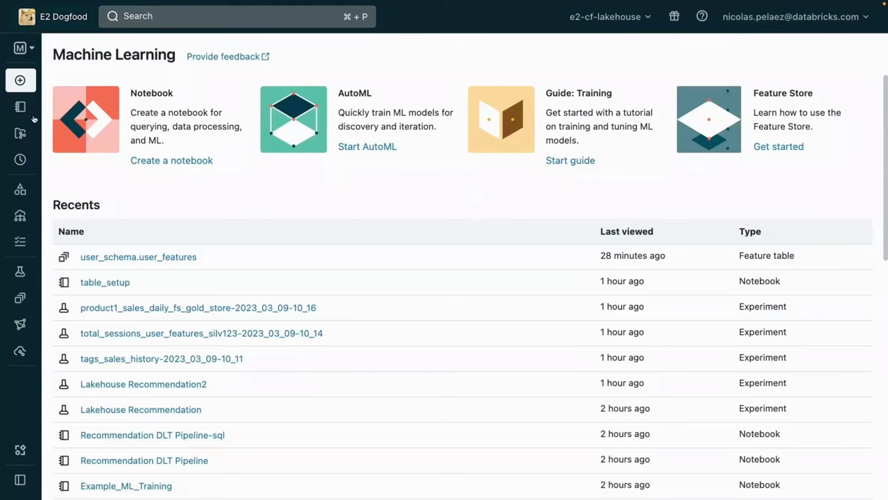
Switch to the Databricks workspace and open the user_device_events table in the production catalog's device_data schema
{"action": "mouse_move", "coordinate": [32, 119]}
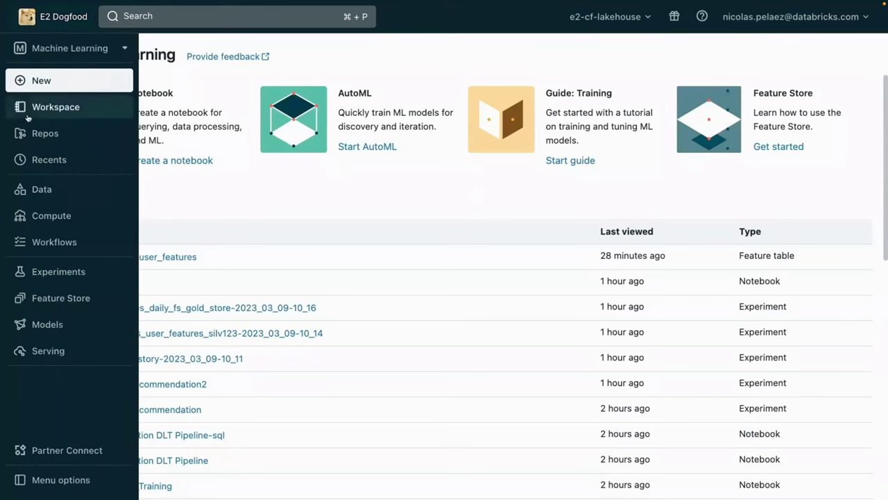
{"action": "left_click", "coordinate": [50, 192]}
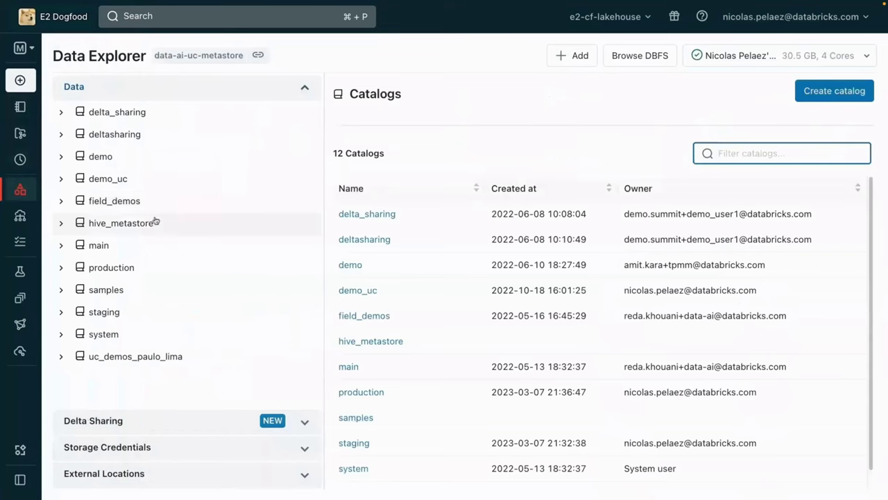
{"action": "left_click", "coordinate": [125, 270]}
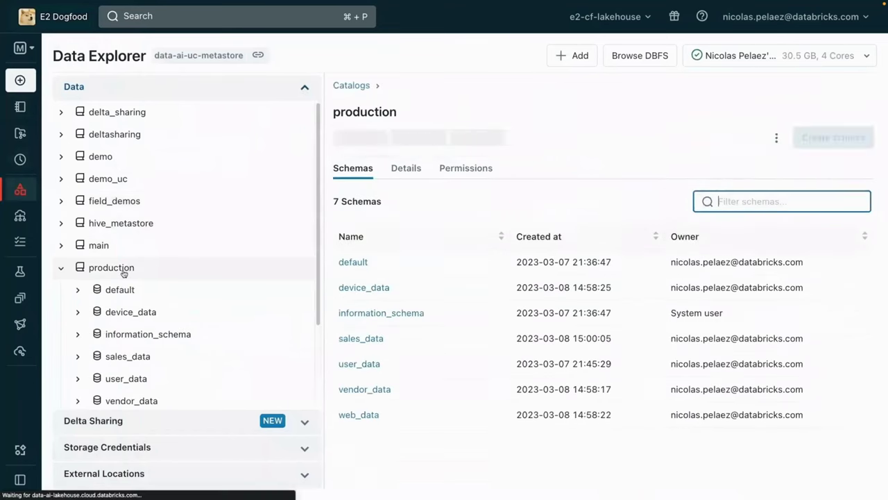
{"action": "scroll", "coordinate": [127, 277], "scroll_direction": "down", "scroll_amount": 3}
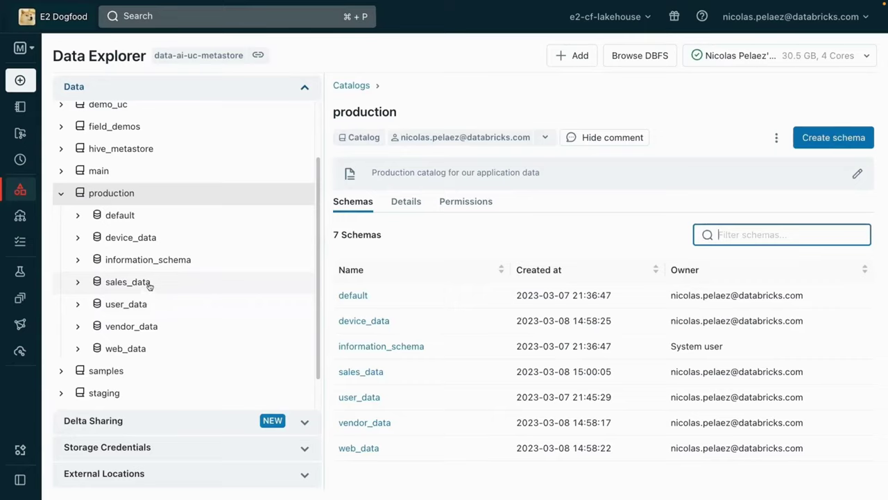
{"action": "left_click", "coordinate": [131, 237]}
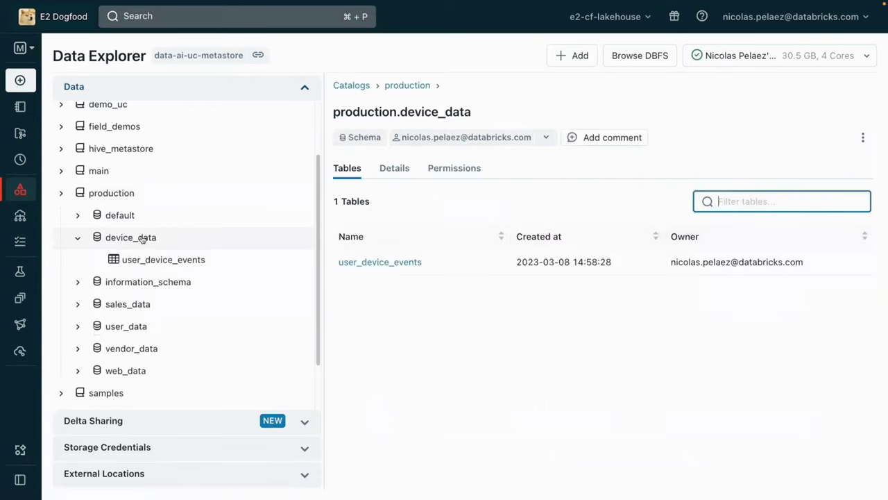
{"action": "left_click", "coordinate": [145, 261]}
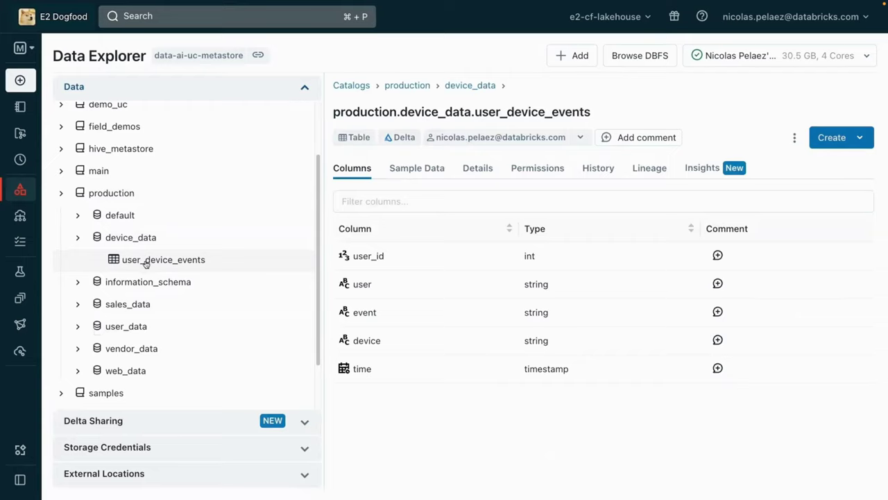
Browse the tables in the production catalog's sales_data and user_data schemas
{"action": "scroll", "coordinate": [146, 263], "scroll_direction": "down", "scroll_amount": 2}
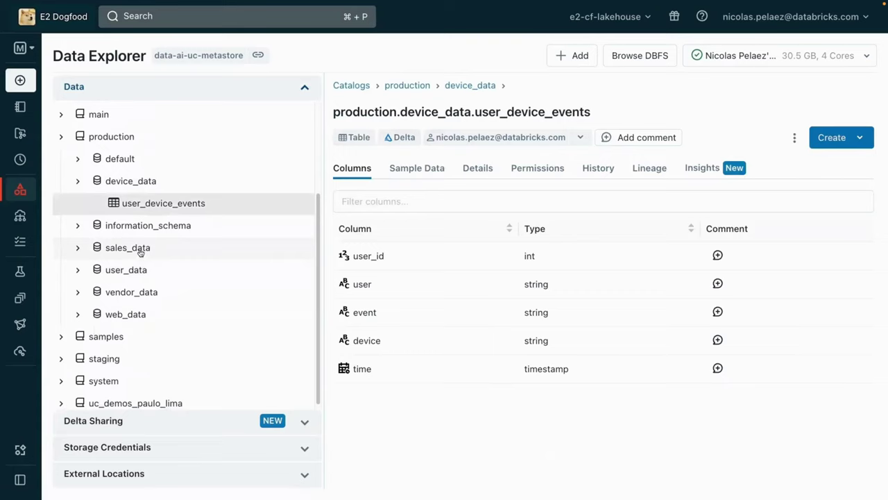
{"action": "left_click", "coordinate": [141, 252]}
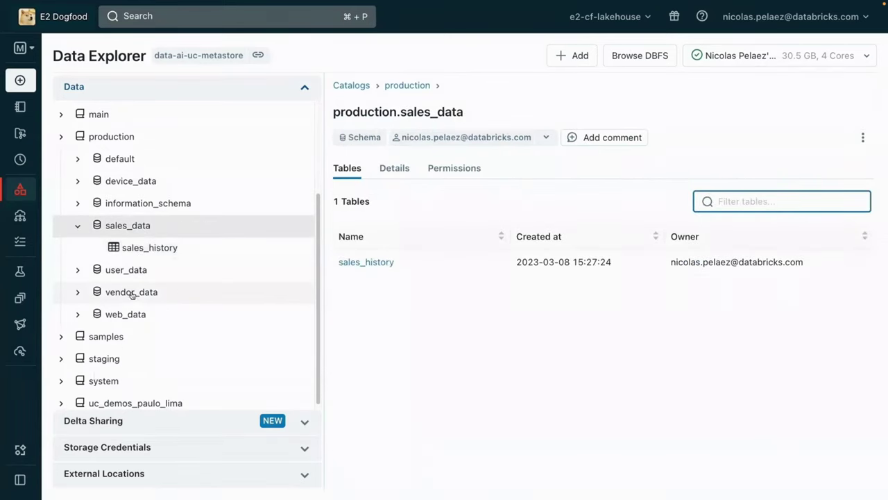
{"action": "left_click", "coordinate": [135, 270]}
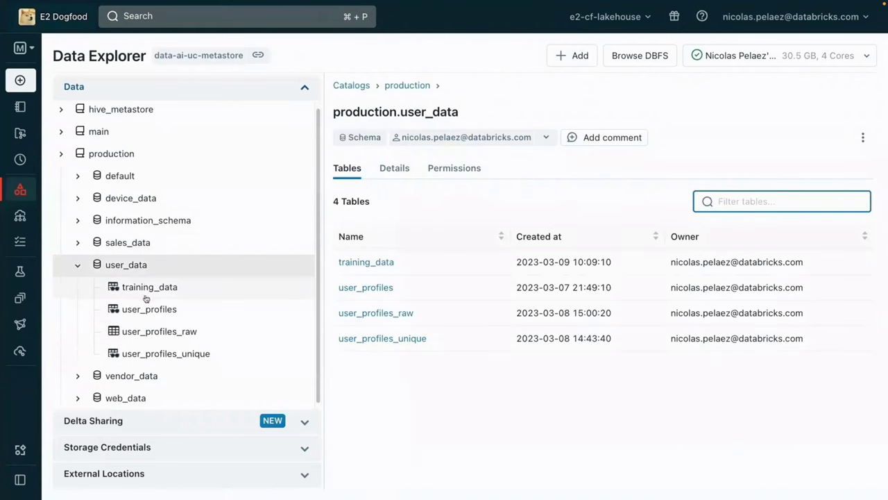
Compare the sample data of the user_profiles_raw table with that of the user_profiles view
{"action": "left_click", "coordinate": [157, 333]}
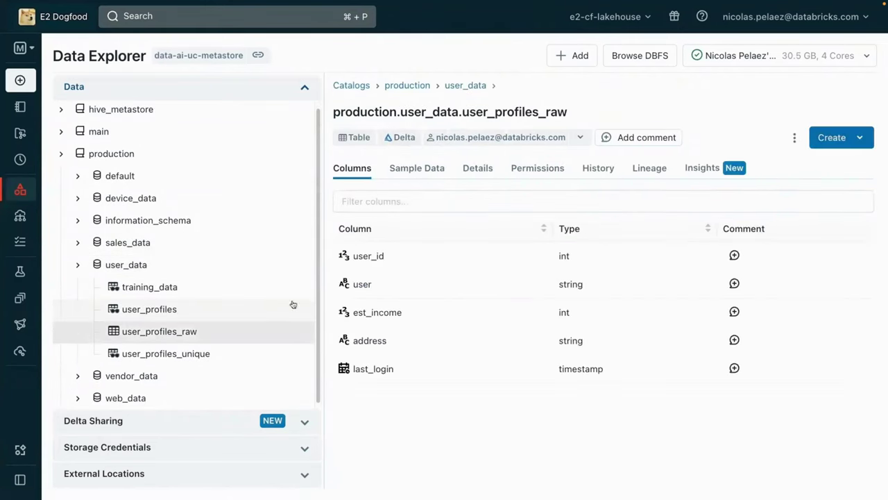
{"action": "left_click", "coordinate": [405, 170]}
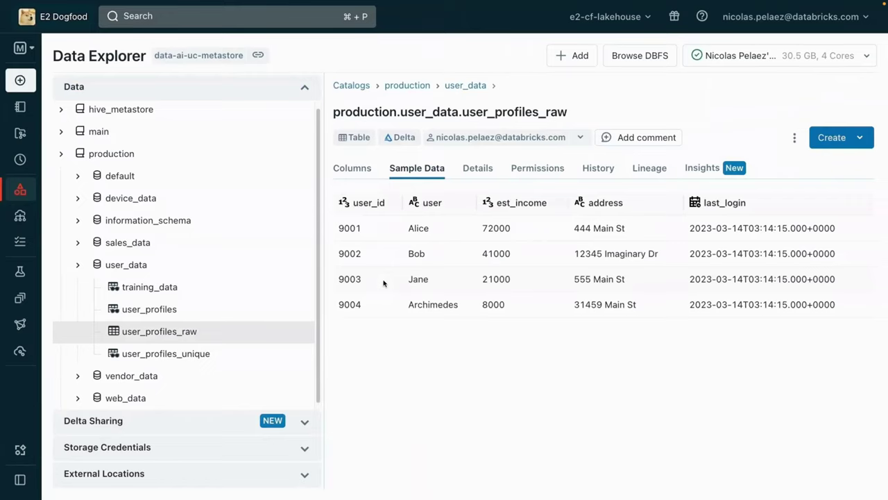
{"action": "left_click", "coordinate": [170, 311]}
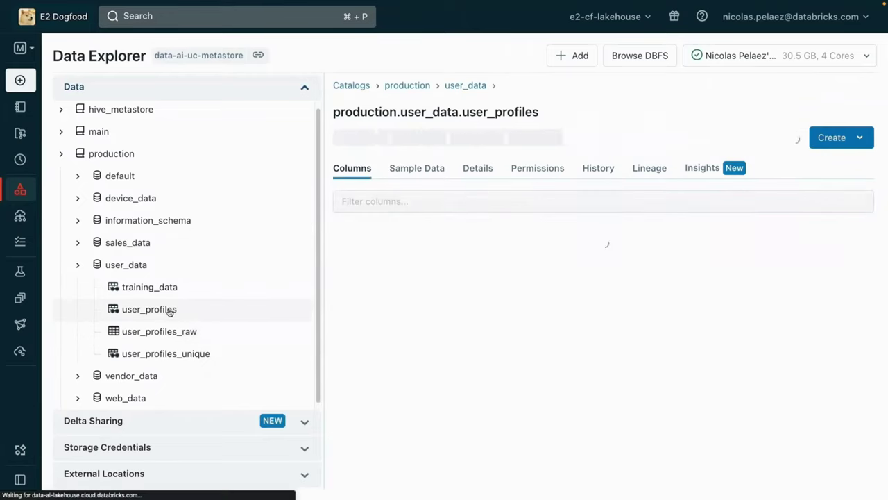
{"action": "left_click", "coordinate": [418, 173]}
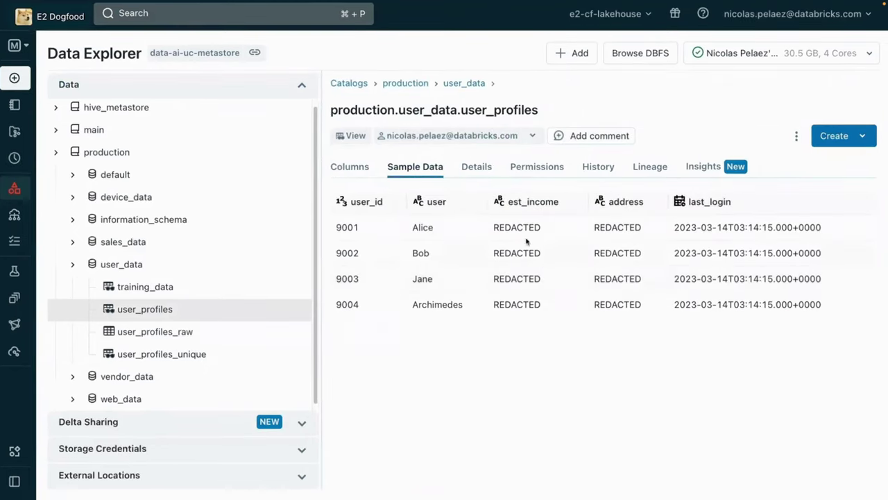
Examine the lineage graph of user_profiles with the raw table's and view's columns expanded, and check the view's full frequent query
{"action": "left_click", "coordinate": [651, 169]}
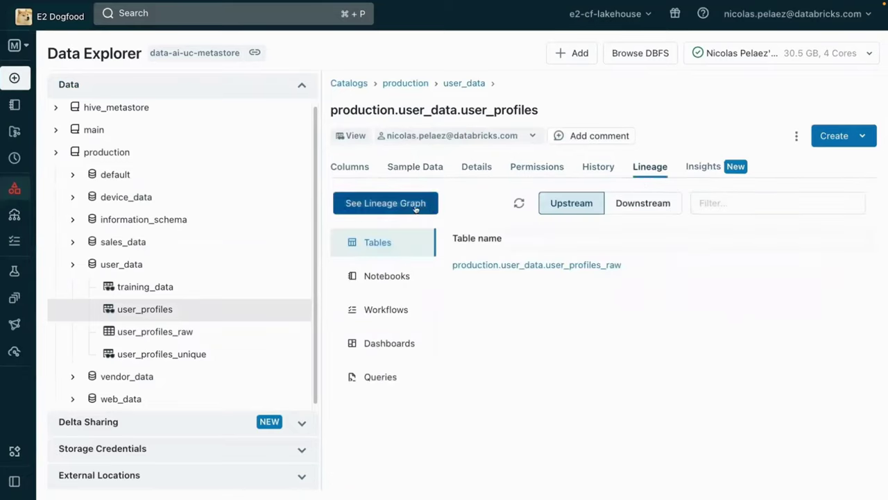
{"action": "left_click", "coordinate": [416, 206]}
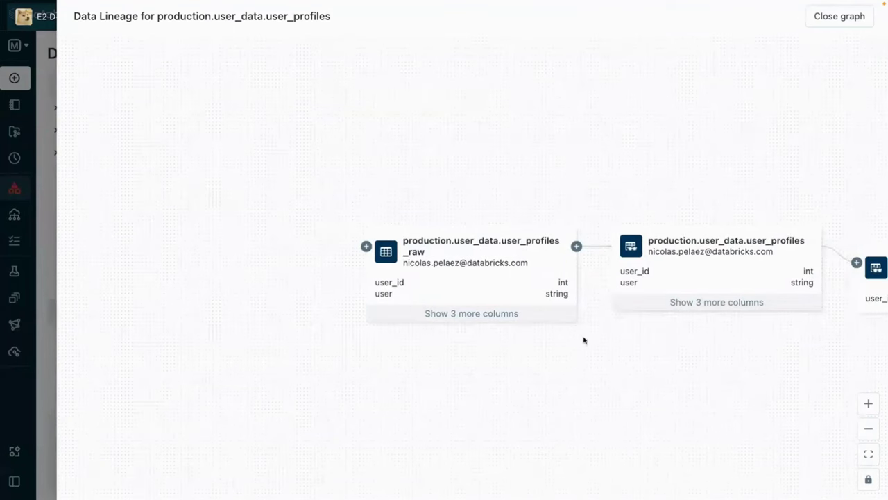
{"action": "left_click_drag", "start_coordinate": [585, 340], "coordinate": [335, 324]}
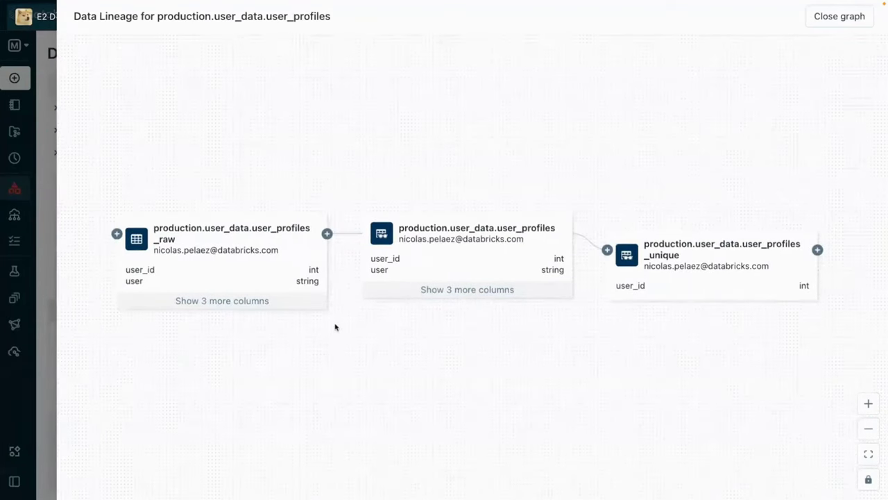
{"action": "left_click", "coordinate": [240, 293]}
{"action": "left_click", "coordinate": [446, 296]}
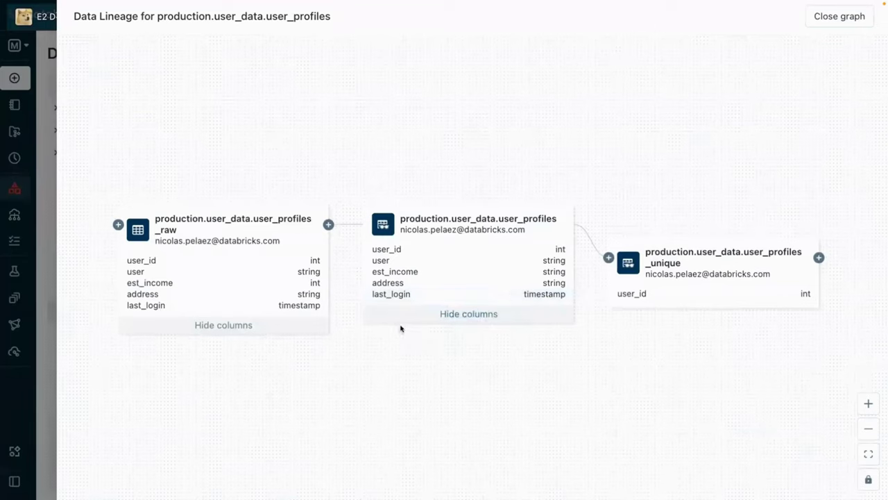
{"action": "left_click", "coordinate": [836, 19]}
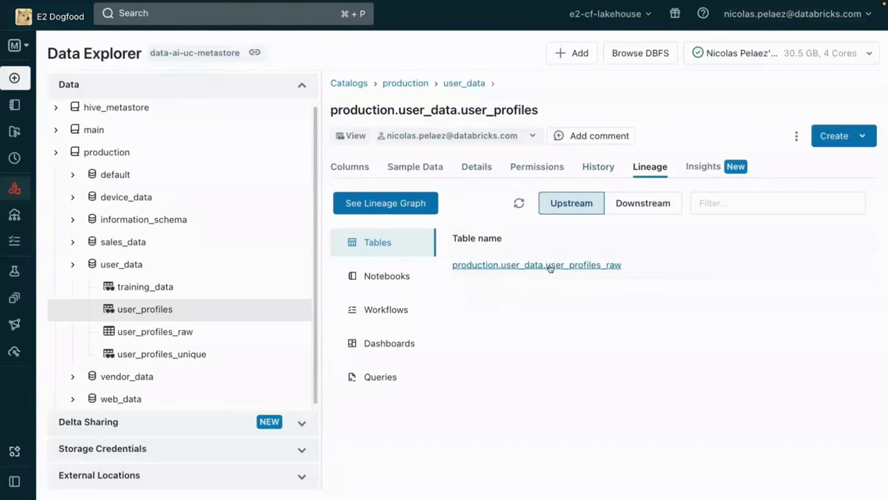
{"action": "left_click", "coordinate": [704, 170]}
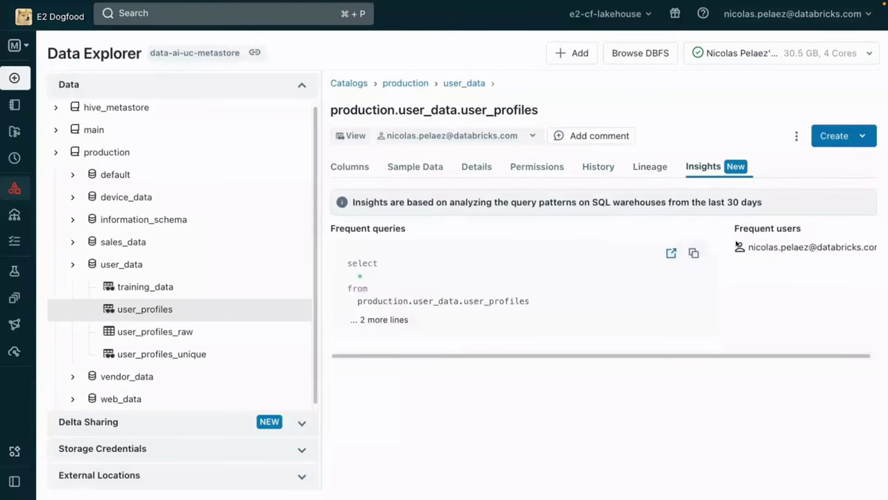
{"action": "left_click", "coordinate": [387, 320]}
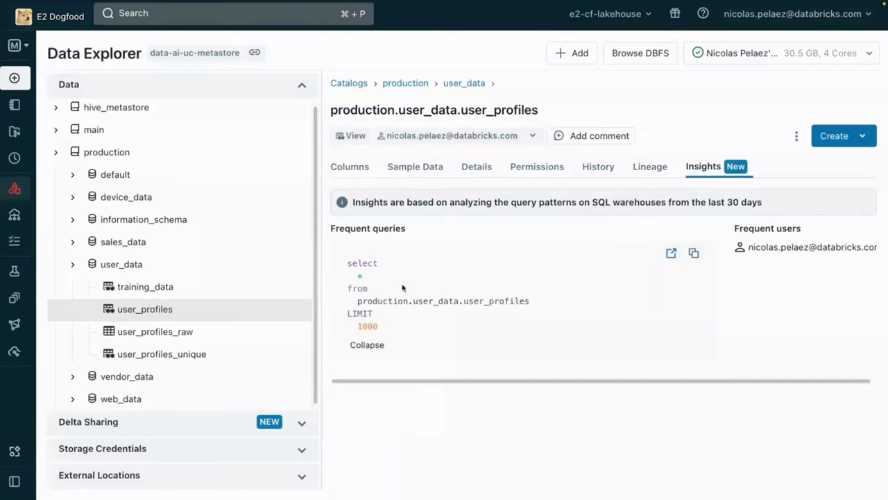
Open the details of the Delta Live Tables pipeline named recommendation_pipeline
{"action": "mouse_move", "coordinate": [14, 267]}
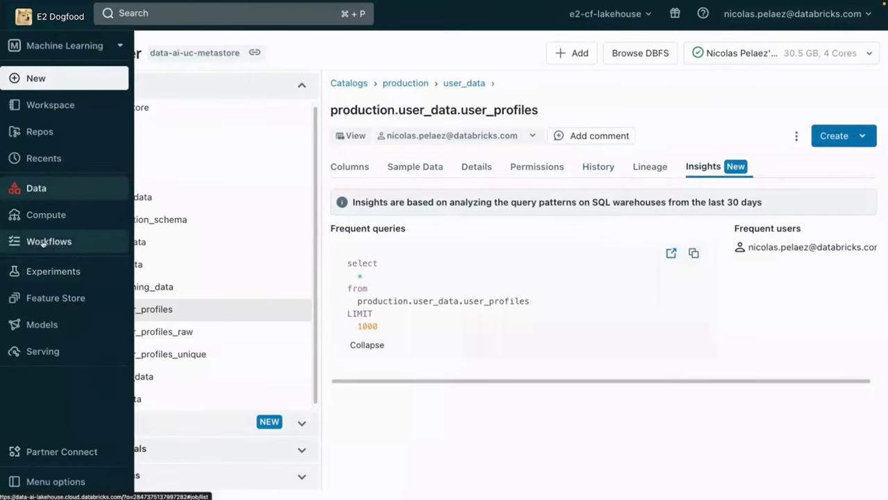
{"action": "left_click", "coordinate": [44, 247]}
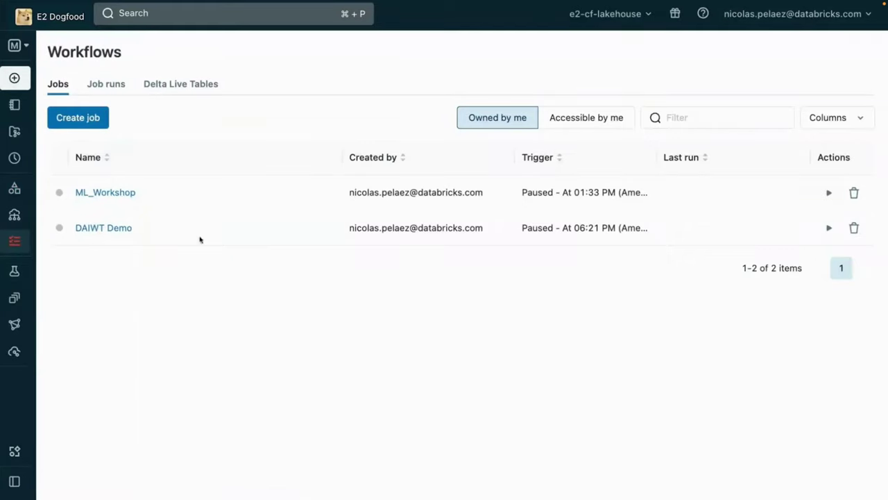
{"action": "left_click", "coordinate": [175, 86]}
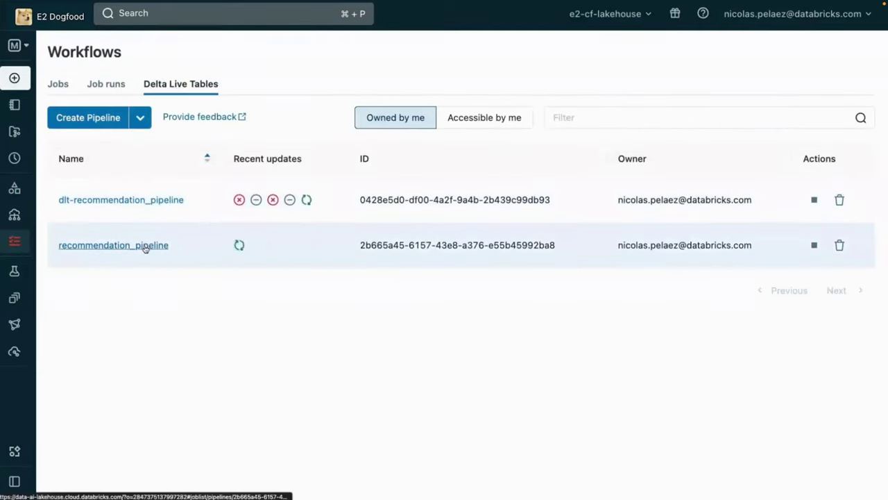
{"action": "left_click", "coordinate": [145, 246]}
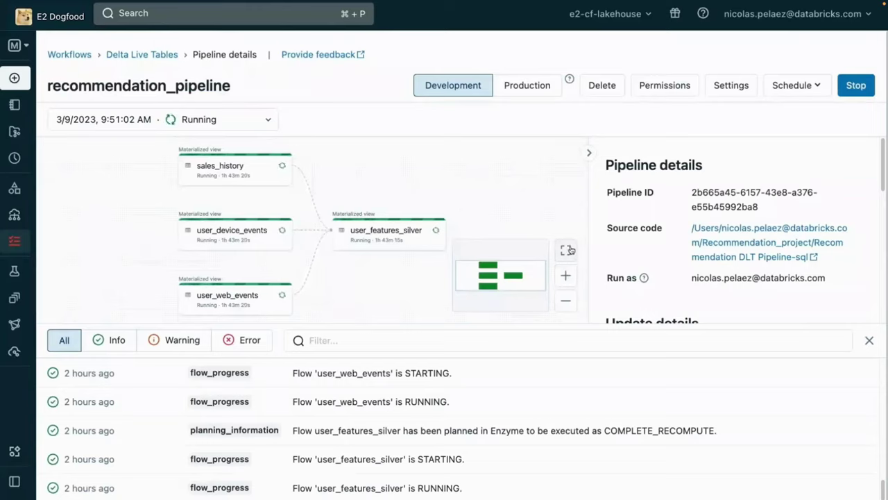
Enlarge the pipeline graph, hide the event log and show the details of the user_features_silver materialized view
{"action": "left_click", "coordinate": [567, 279]}
{"action": "left_click", "coordinate": [566, 279]}
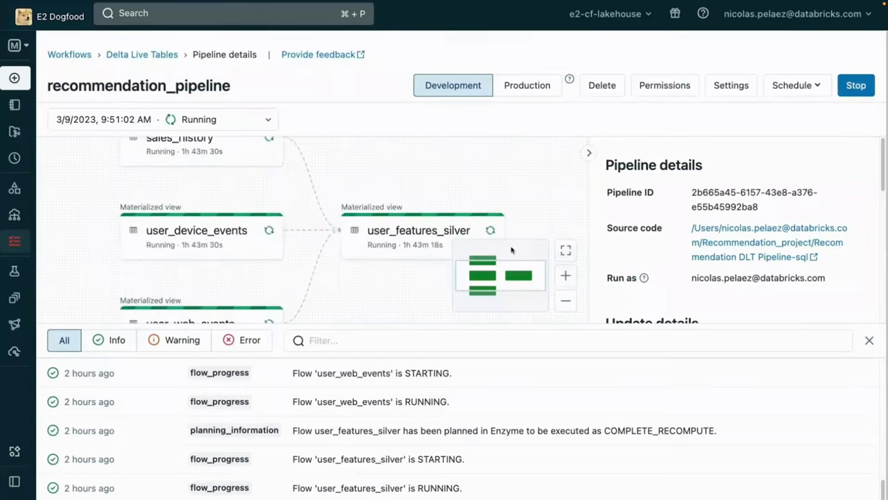
{"action": "left_click", "coordinate": [870, 341]}
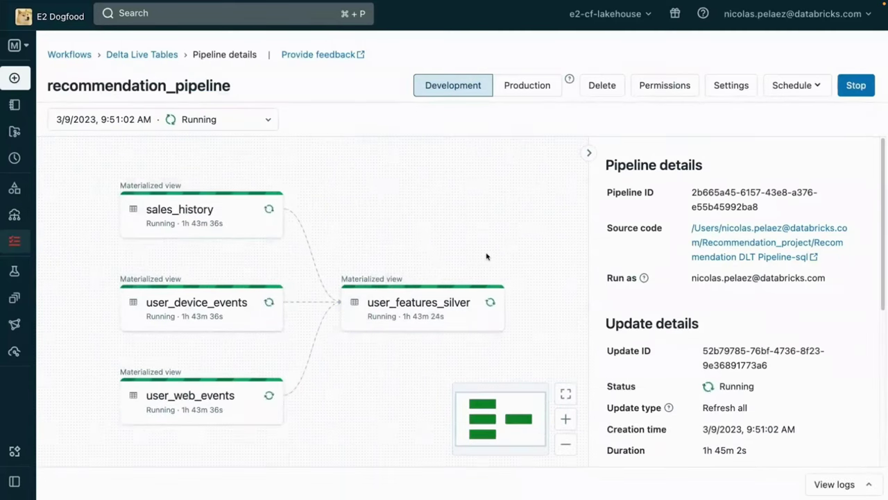
{"action": "left_click", "coordinate": [589, 154]}
{"action": "left_click", "coordinate": [522, 300]}
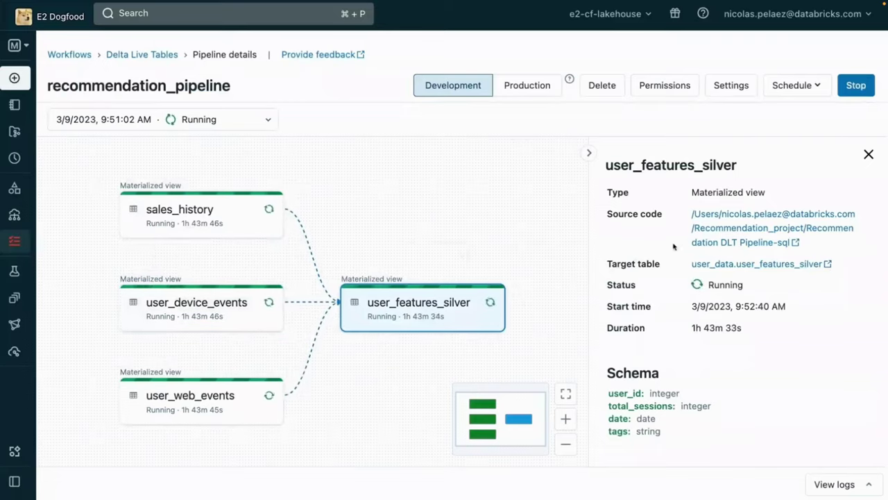
Open the source code notebook of user_features_silver and review the code that creates the feature table
{"action": "left_click", "coordinate": [710, 241]}
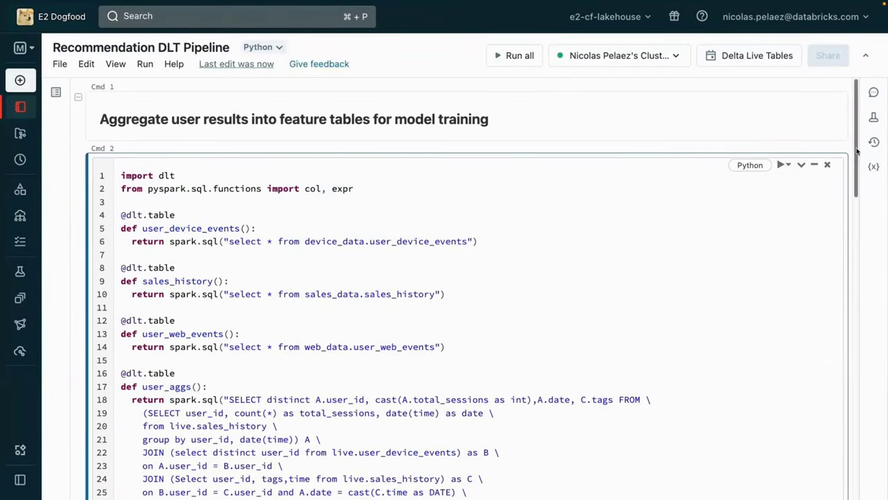
{"action": "left_click_drag", "start_coordinate": [857, 149], "coordinate": [862, 227]}
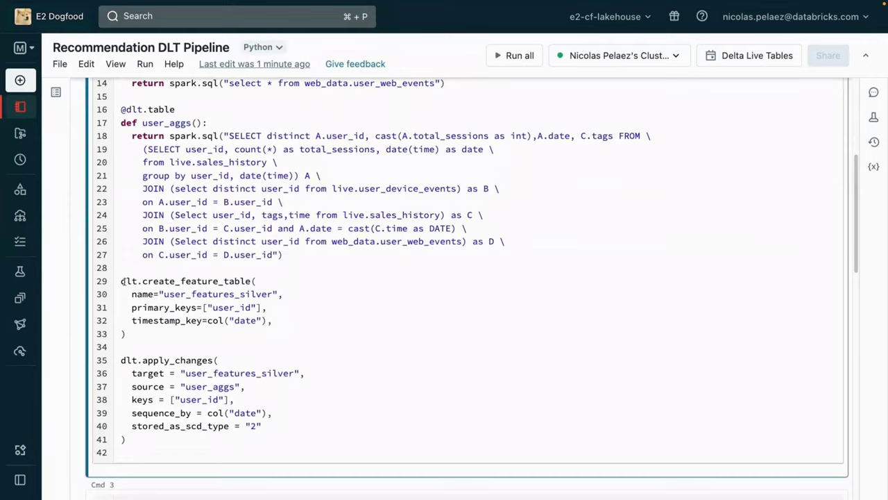
Find the user_data.user_features_silv table in the Feature Store and look through its details
{"action": "mouse_move", "coordinate": [23, 270]}
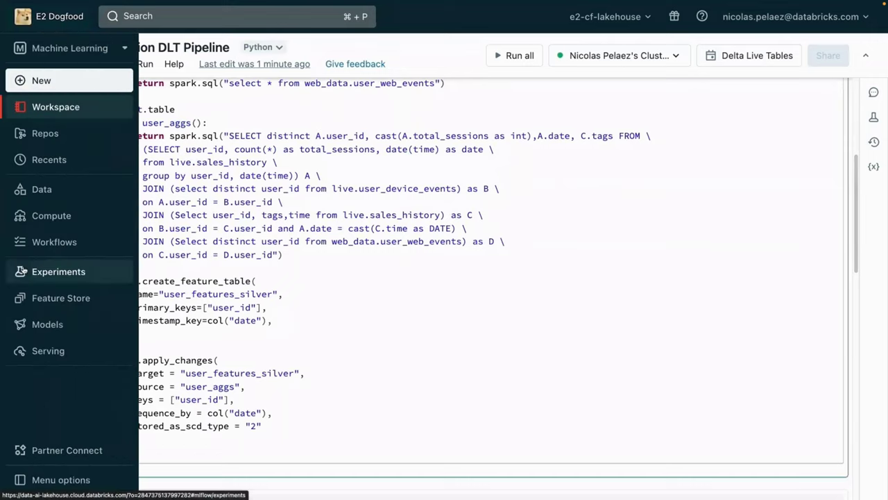
{"action": "left_click", "coordinate": [50, 302]}
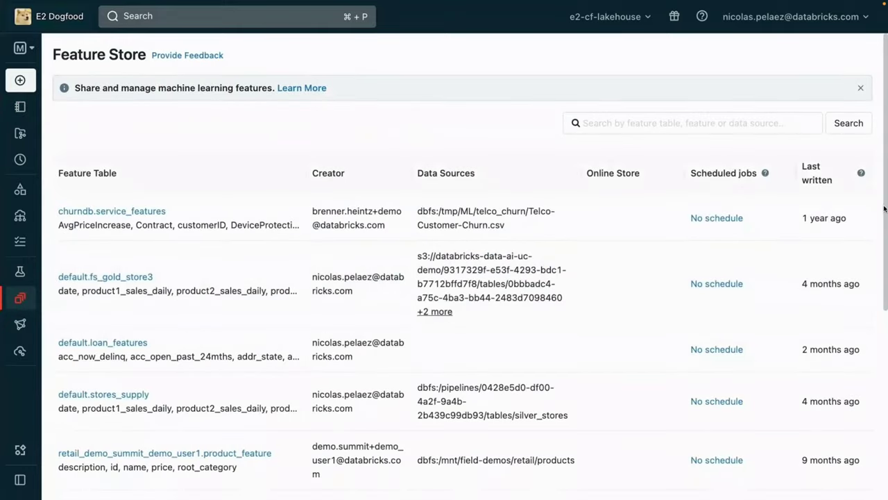
{"action": "scroll", "coordinate": [879, 334], "scroll_direction": "down", "scroll_amount": 5}
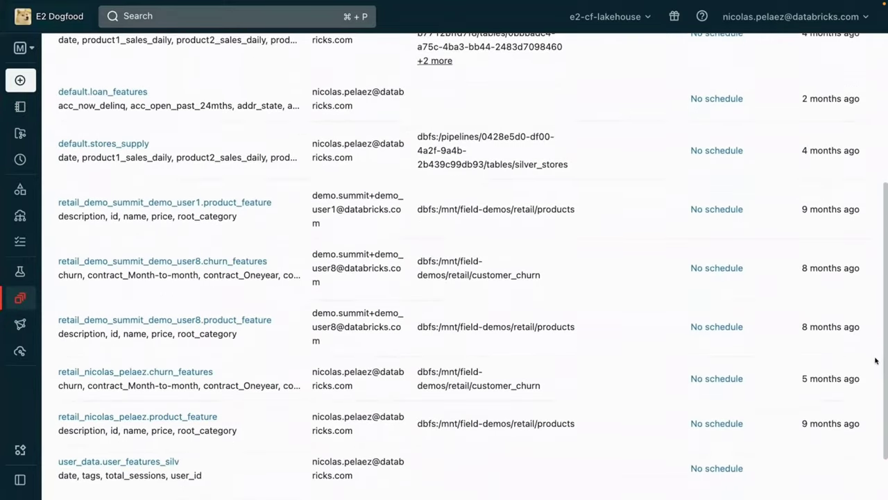
{"action": "scroll", "coordinate": [876, 360], "scroll_direction": "down", "scroll_amount": 1}
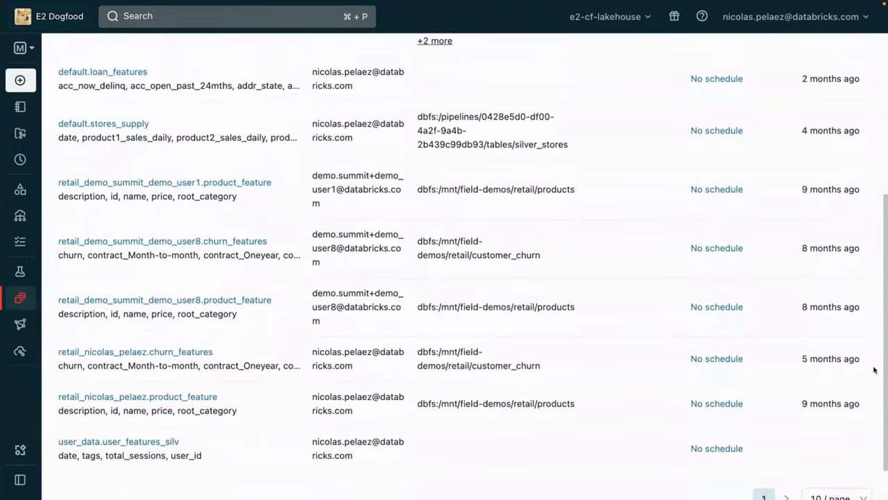
{"action": "left_click", "coordinate": [144, 441]}
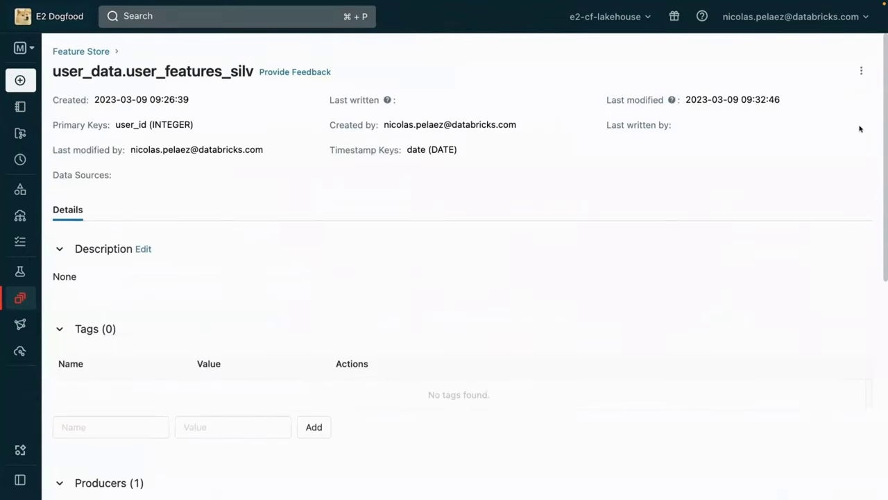
{"action": "left_click_drag", "start_coordinate": [885, 117], "coordinate": [870, 346]}
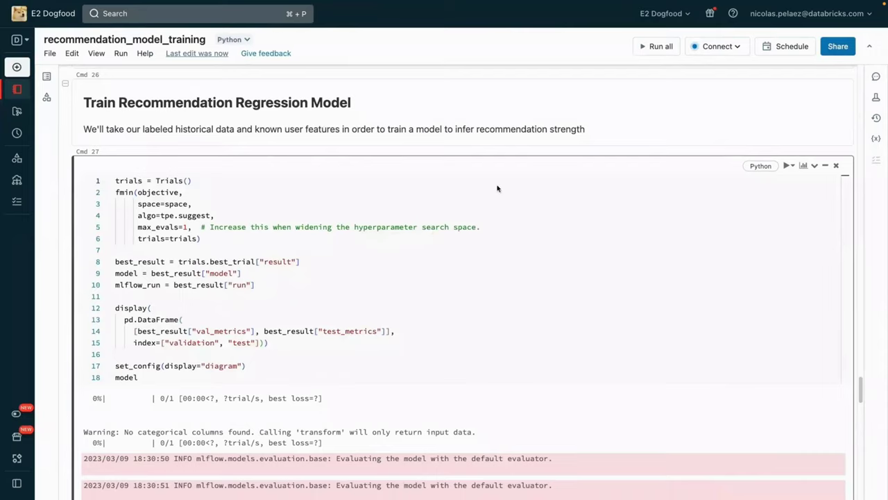
Attach the recommendation_model_training notebook to the personal compute cluster and run the regression model training cell
{"action": "left_click", "coordinate": [712, 49]}
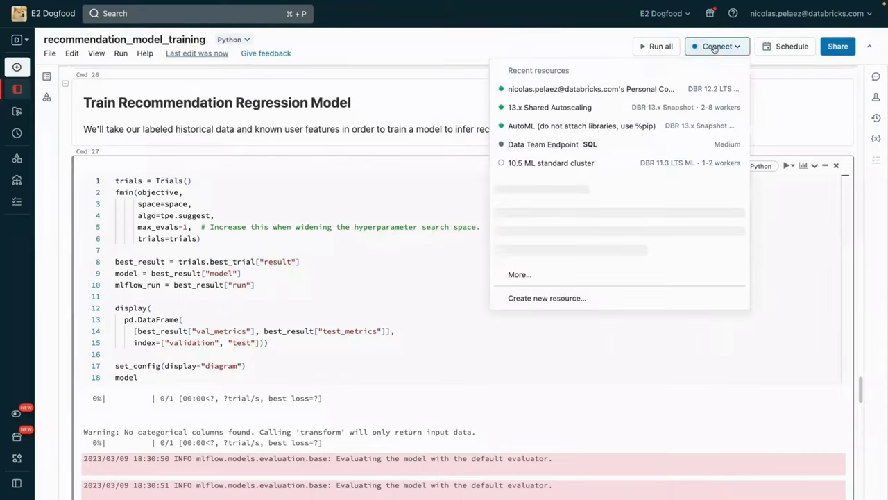
{"action": "left_click", "coordinate": [639, 91]}
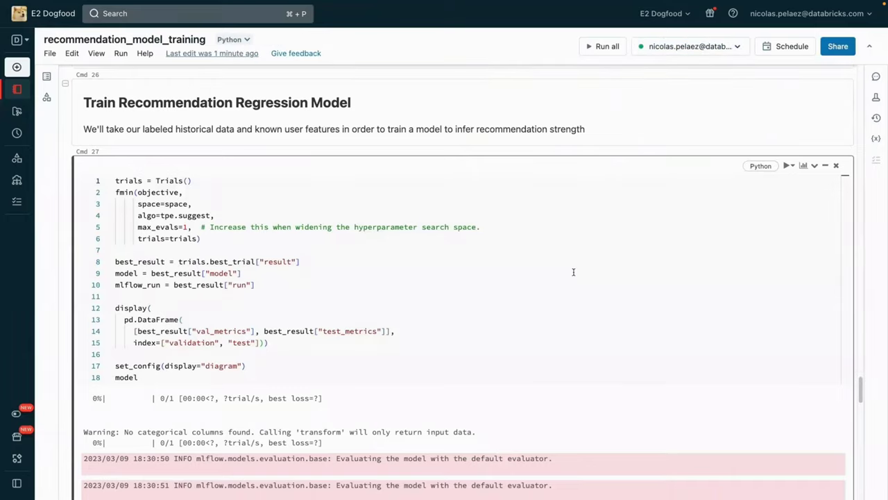
{"action": "left_click", "coordinate": [793, 165]}
{"action": "left_click", "coordinate": [801, 200]}
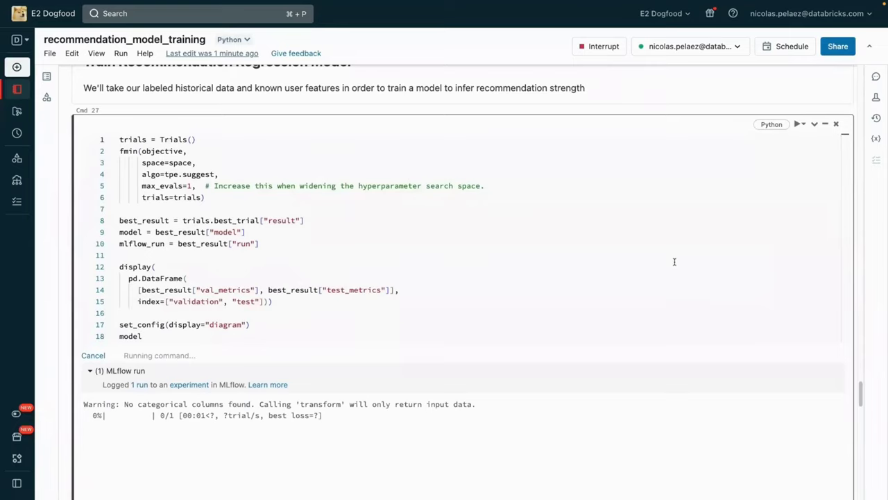
Review the training cell's metrics table and pipeline diagram, and check the latest run in the notebook's MLflow experiments
{"action": "scroll", "coordinate": [726, 272], "scroll_direction": "down", "scroll_amount": 3}
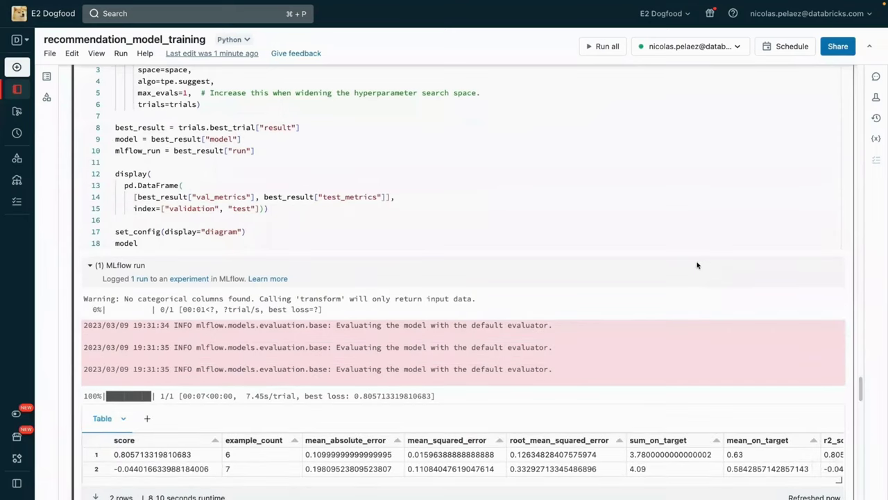
{"action": "scroll", "coordinate": [697, 265], "scroll_direction": "down", "scroll_amount": 8}
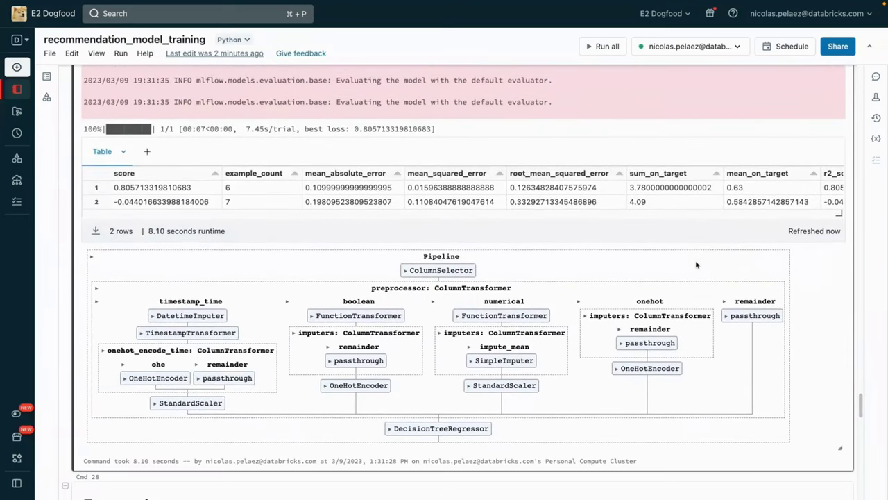
{"action": "left_click", "coordinate": [876, 97]}
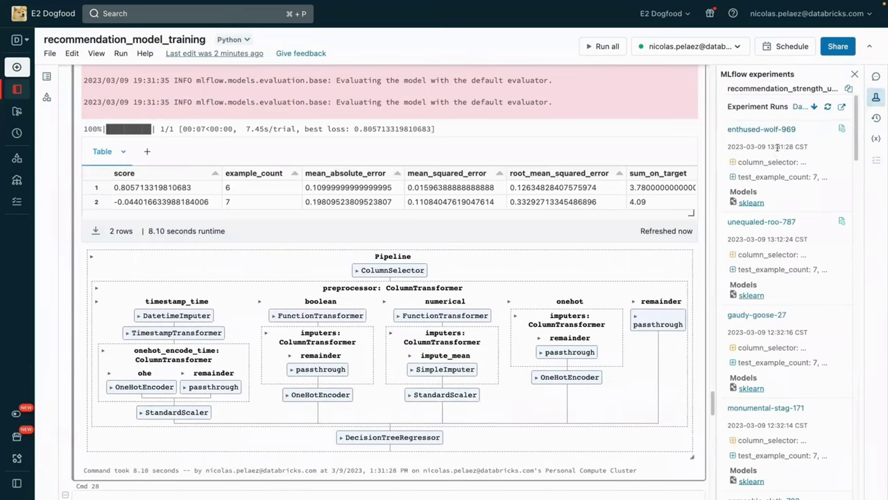
{"action": "left_click", "coordinate": [734, 178]}
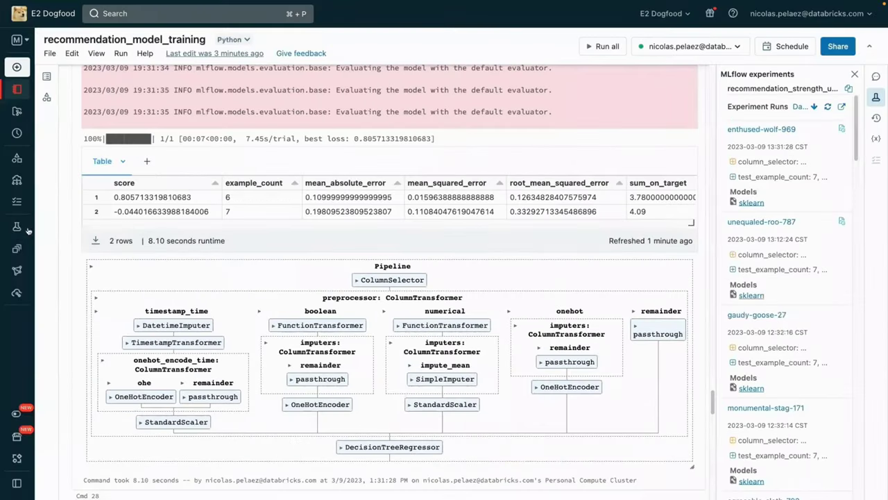
Configure an AutoML regression experiment named Lakehouse Recommendation, using user_data.user_sales_history with recommendation_strength as prediction target
{"action": "left_click", "coordinate": [26, 228]}
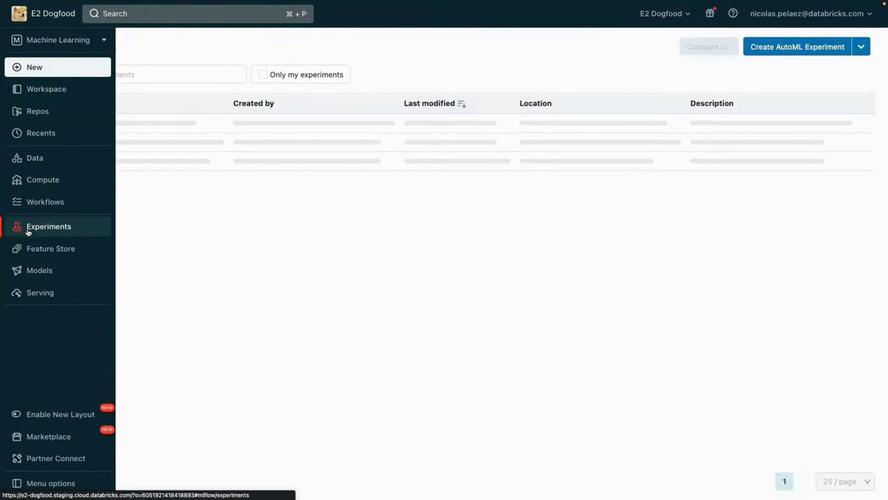
{"action": "left_click", "coordinate": [790, 46]}
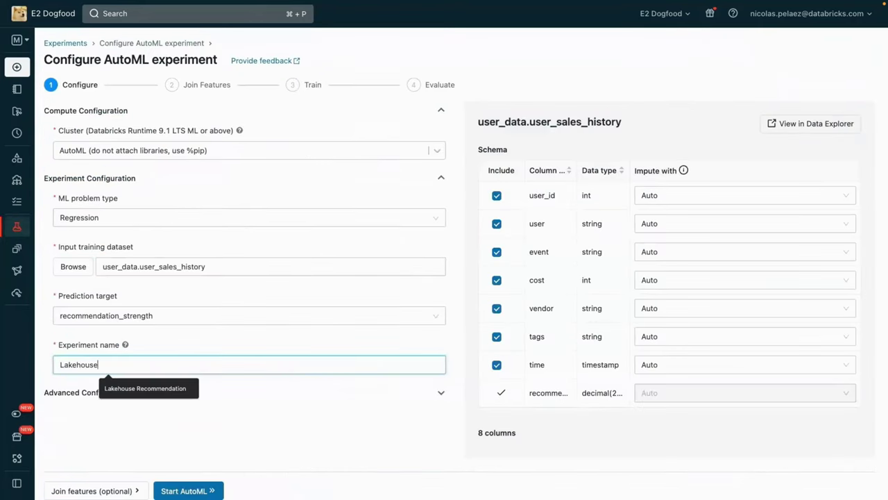
{"action": "type", "text": "Recommendation"}
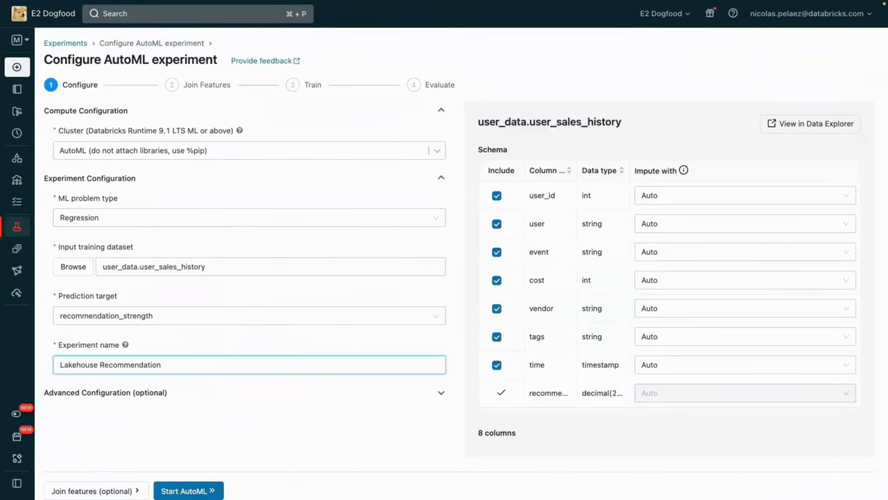
{"action": "left_click", "coordinate": [226, 422]}
Set the AutoML experiment's timeout to 15 minutes in the advanced configuration
{"action": "left_click", "coordinate": [143, 393]}
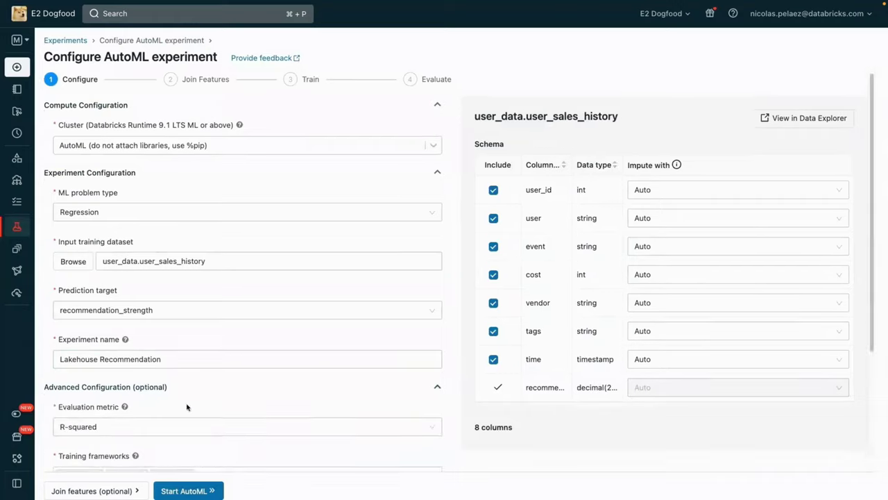
{"action": "scroll", "coordinate": [191, 404], "scroll_direction": "down", "scroll_amount": 2}
{"action": "double_click", "coordinate": [98, 381]}
{"action": "type", "text": "15"}
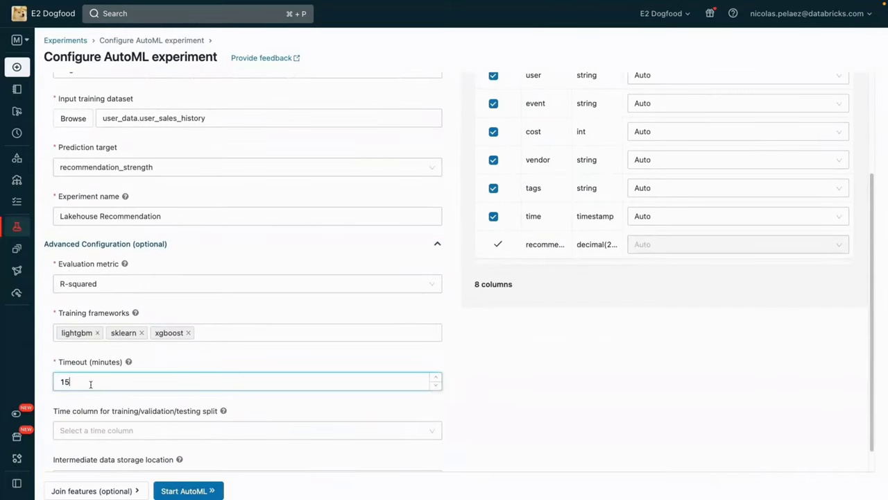
Run the AutoML experiment with the user_data.user_features feature table joined, and look through the generated SGD Regressor training notebook
{"action": "left_click", "coordinate": [99, 487]}
{"action": "left_click", "coordinate": [172, 176]}
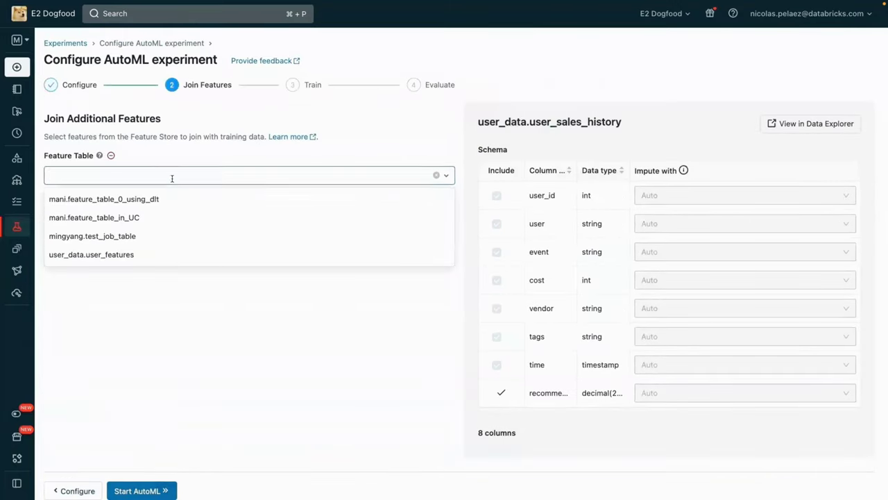
{"action": "left_click", "coordinate": [125, 255]}
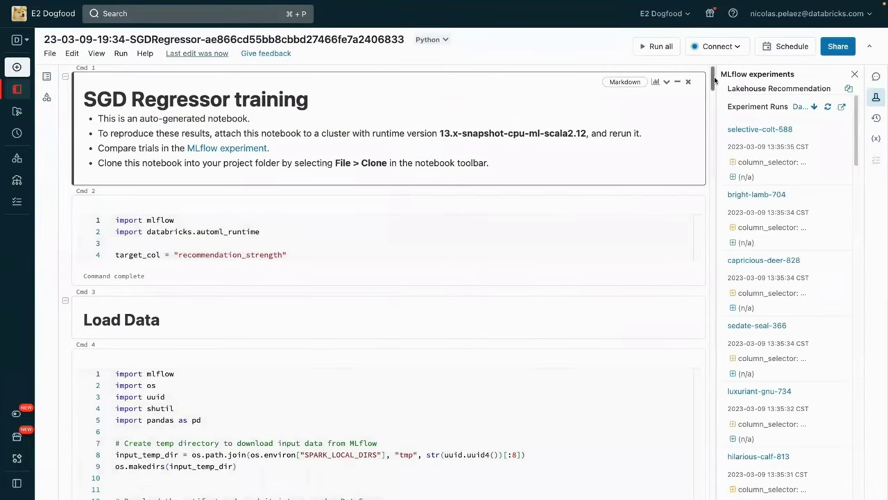
{"action": "left_click_drag", "start_coordinate": [715, 80], "coordinate": [715, 142]}
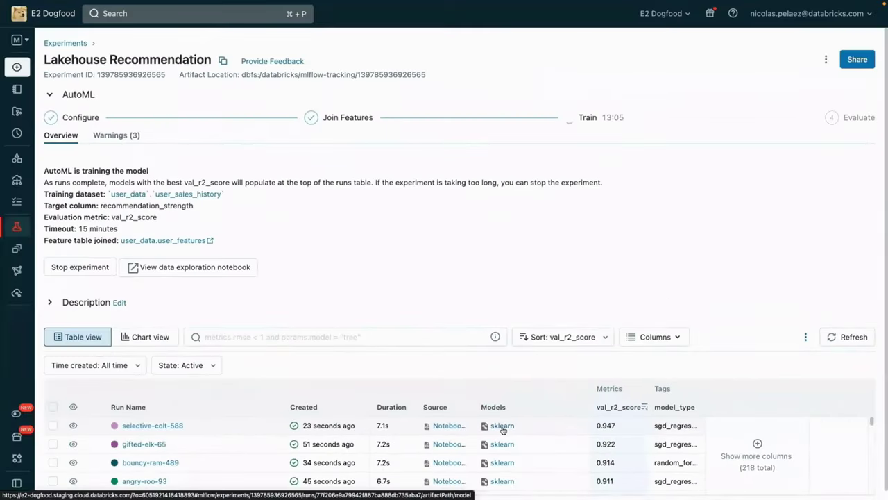
Register the sklearn model of the selective-colt-588 run as a new model named recommendation_model
{"action": "left_click", "coordinate": [502, 430]}
{"action": "left_click", "coordinate": [824, 173]}
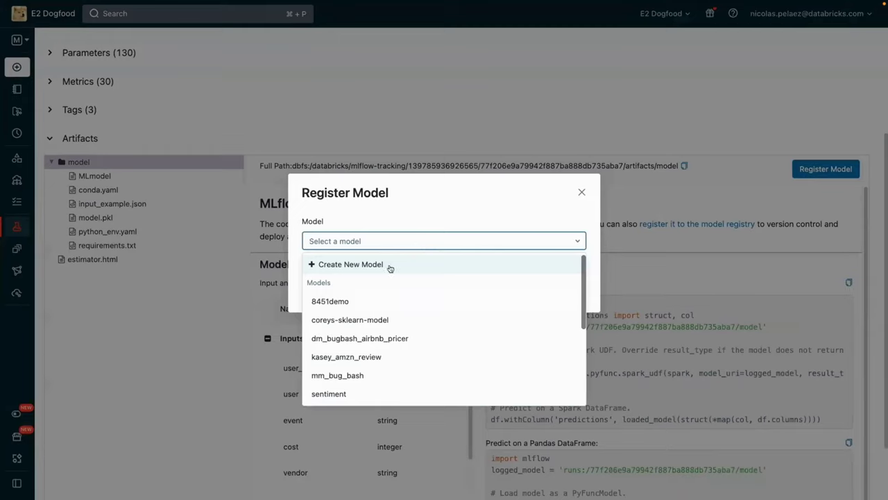
{"action": "left_click", "coordinate": [389, 267]}
{"action": "left_click", "coordinate": [378, 264]}
{"action": "type", "text": "recommendation_model"}
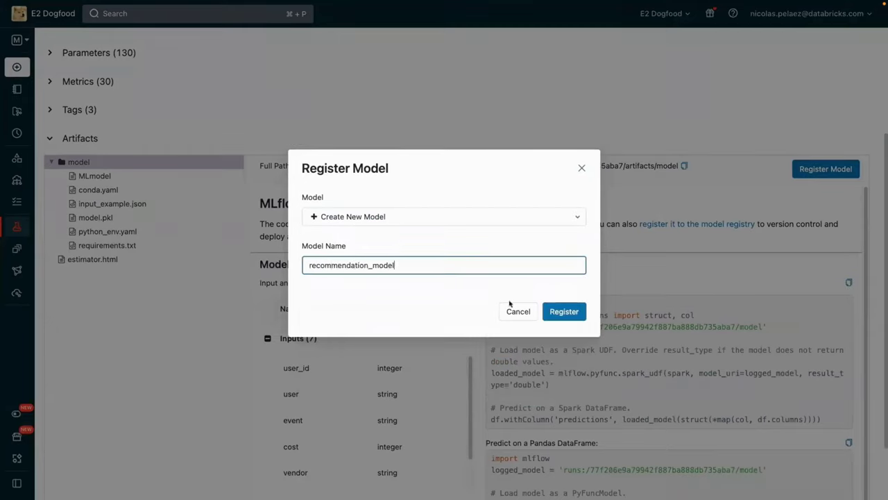
{"action": "left_click", "coordinate": [563, 311]}
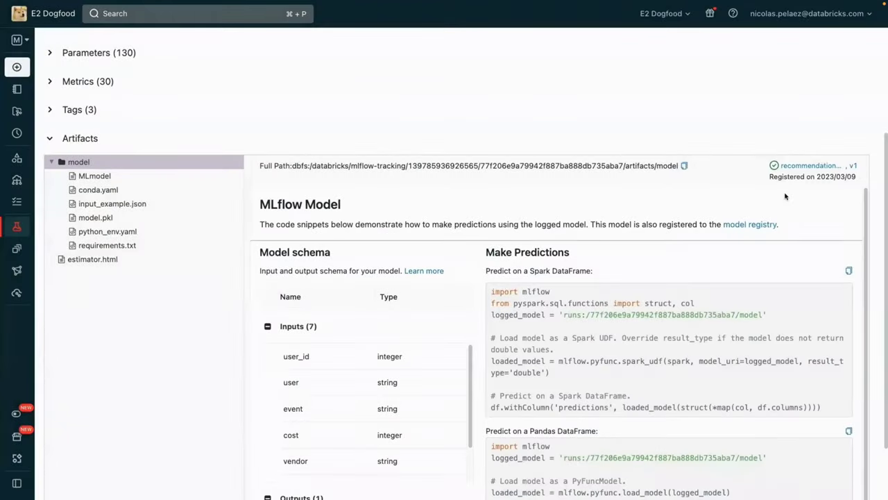
Open version 1 of the registered recommendation_model and view its available stage transitions
{"action": "left_click", "coordinate": [803, 168]}
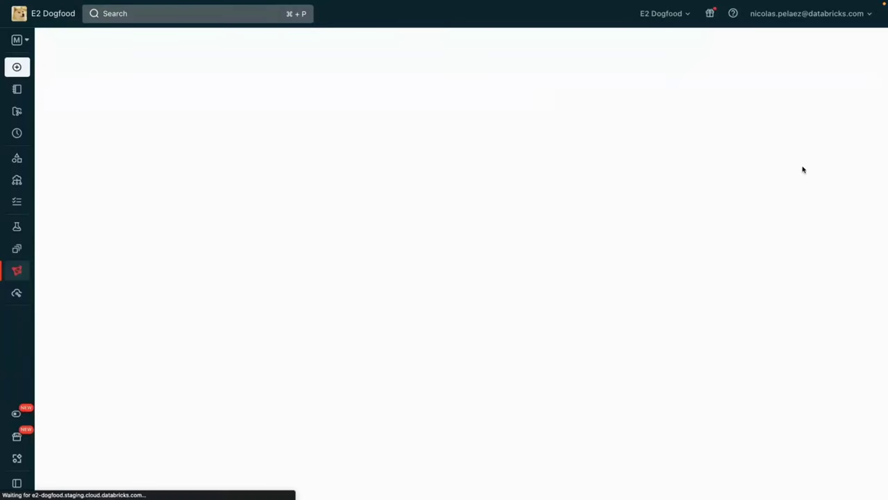
{"action": "left_click", "coordinate": [763, 61]}
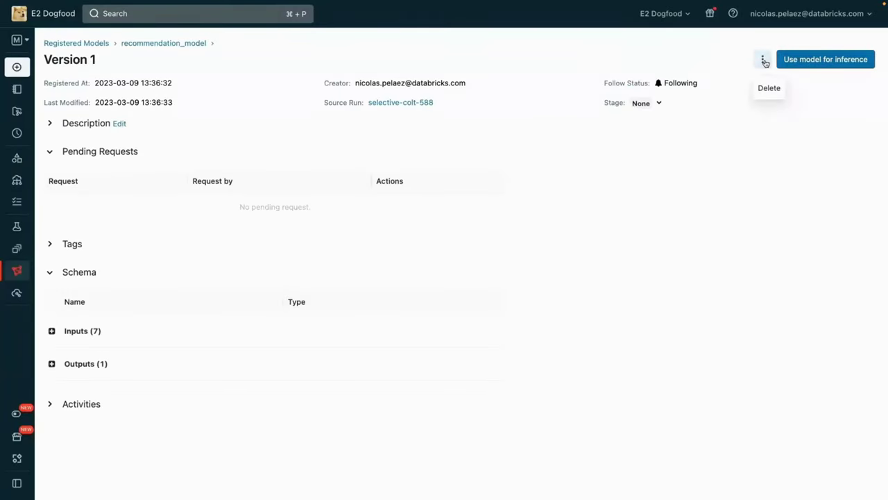
{"action": "left_click", "coordinate": [656, 104]}
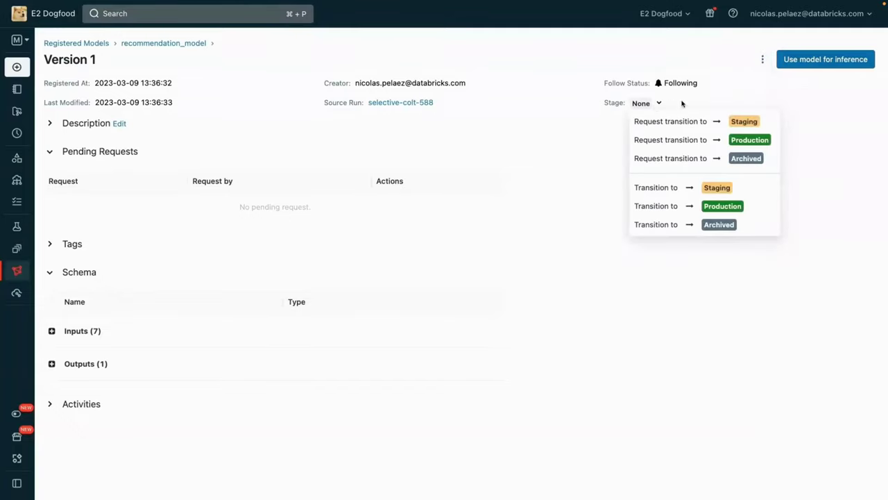
{"action": "left_click", "coordinate": [812, 61]}
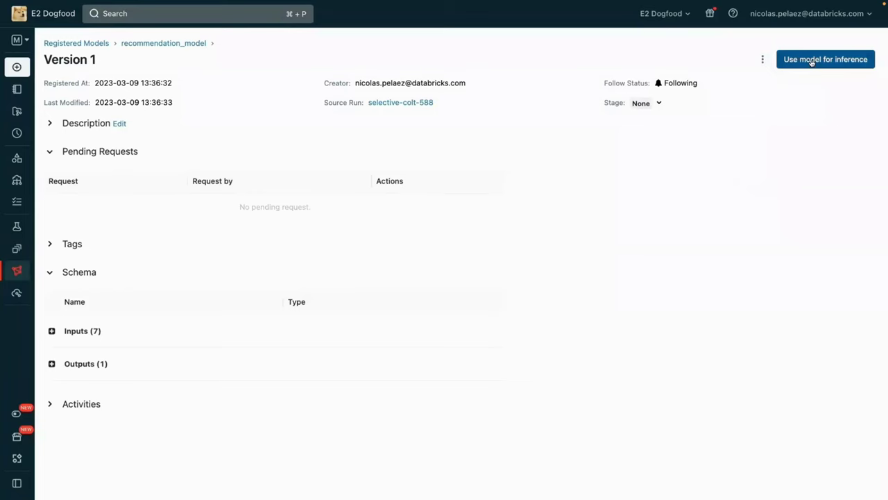
Create a real-time serving endpoint named recommendation_app for model version 1, with Small compute and scale to zero
{"action": "left_click", "coordinate": [813, 61]}
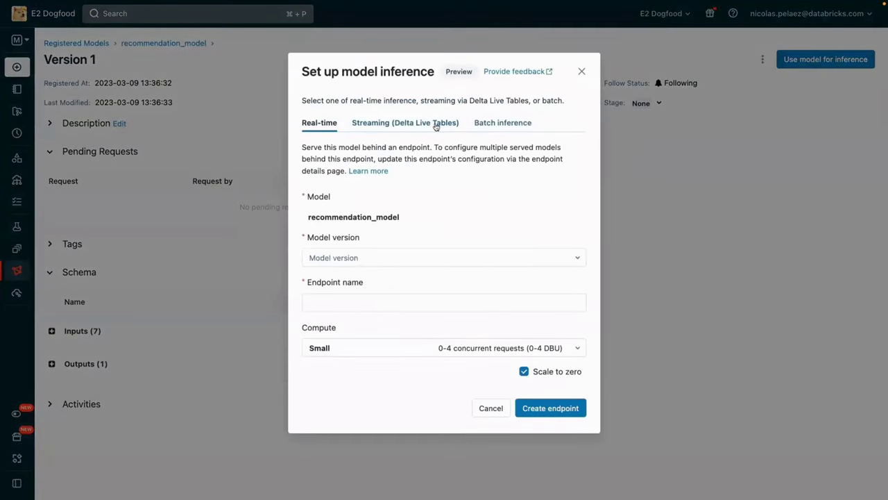
{"action": "left_click", "coordinate": [352, 258]}
{"action": "left_click", "coordinate": [341, 283]}
{"action": "left_click", "coordinate": [362, 303]}
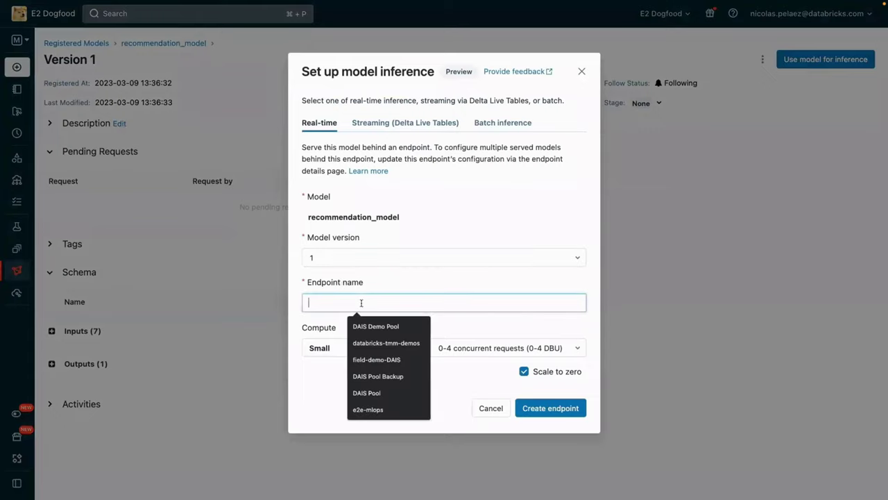
{"action": "type", "text": "recommendation_app"}
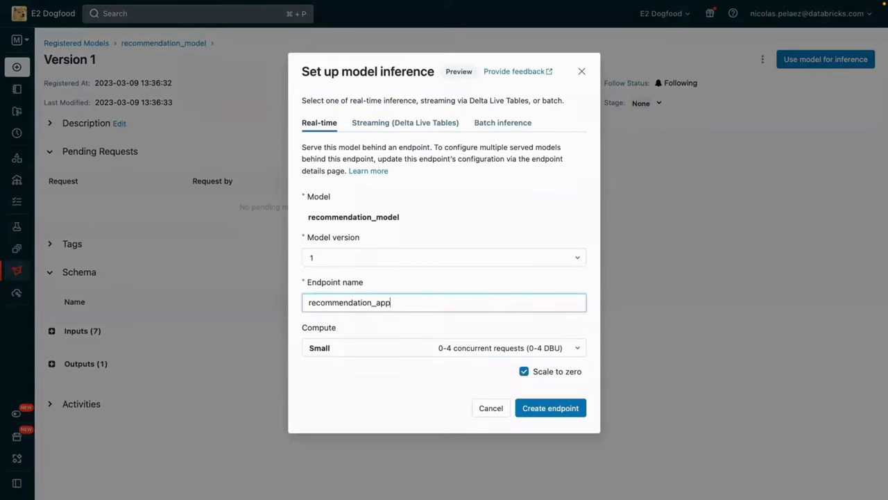
{"action": "left_click", "coordinate": [537, 410]}
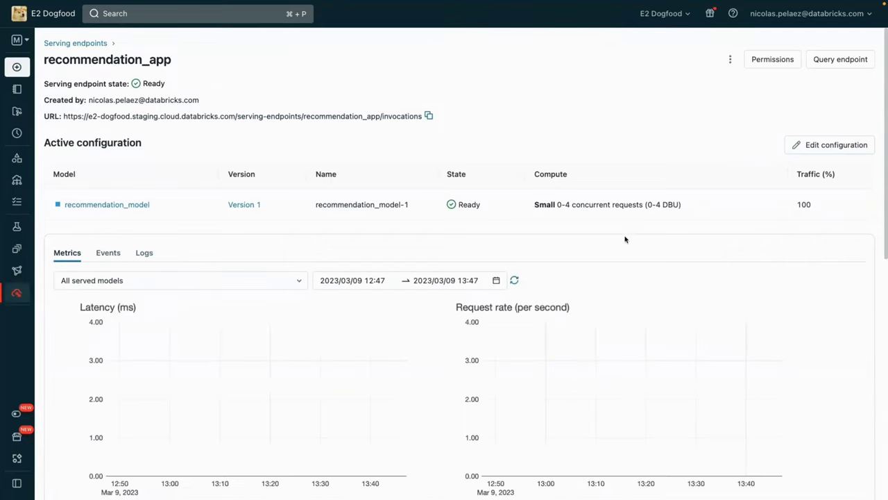
Add version 2 of recommendation_model as a second served model on the recommendation_app endpoint, with Medium compute
{"action": "left_click", "coordinate": [808, 146]}
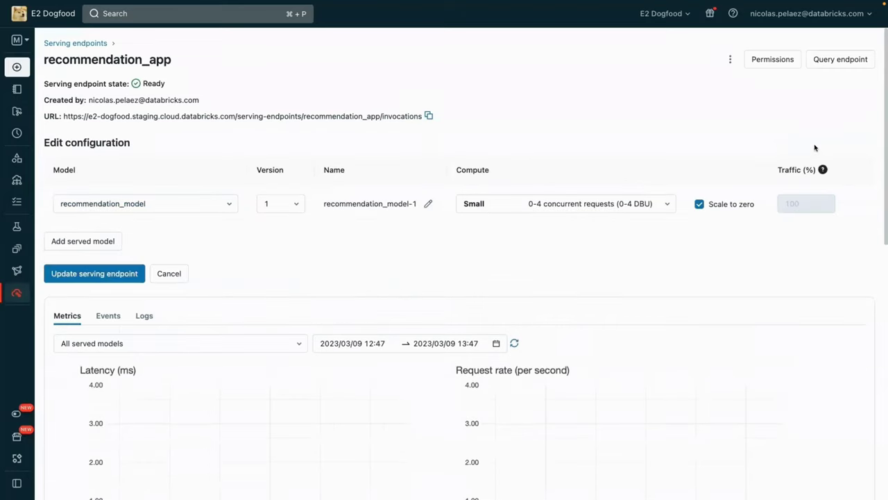
{"action": "left_click", "coordinate": [115, 241]}
{"action": "left_click", "coordinate": [166, 240]}
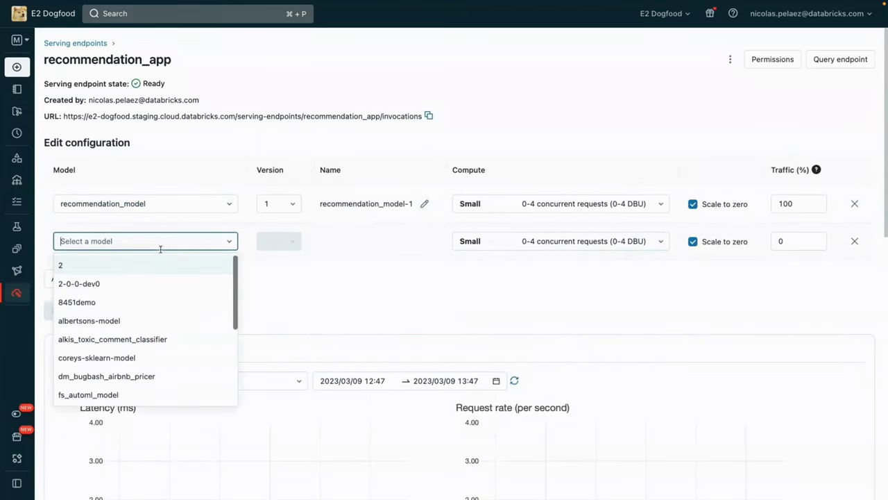
{"action": "type", "text": "rec"}
{"action": "left_click", "coordinate": [156, 265]}
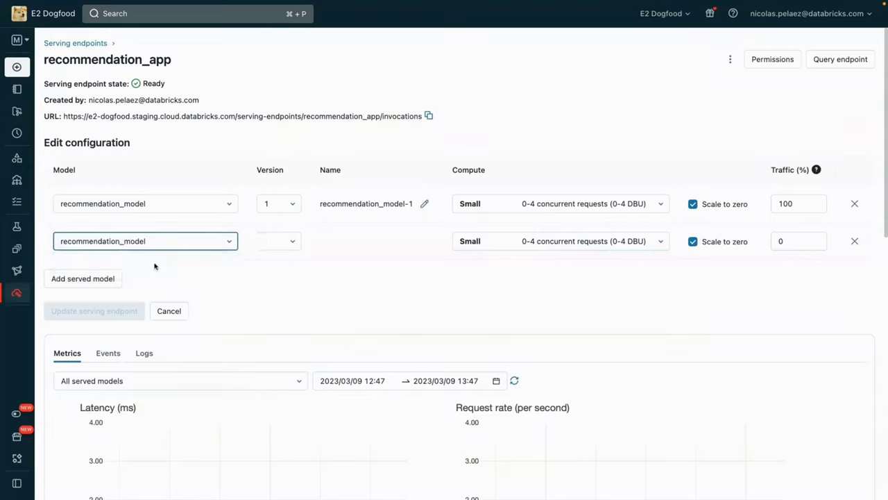
{"action": "left_click", "coordinate": [286, 244]}
{"action": "left_click", "coordinate": [280, 283]}
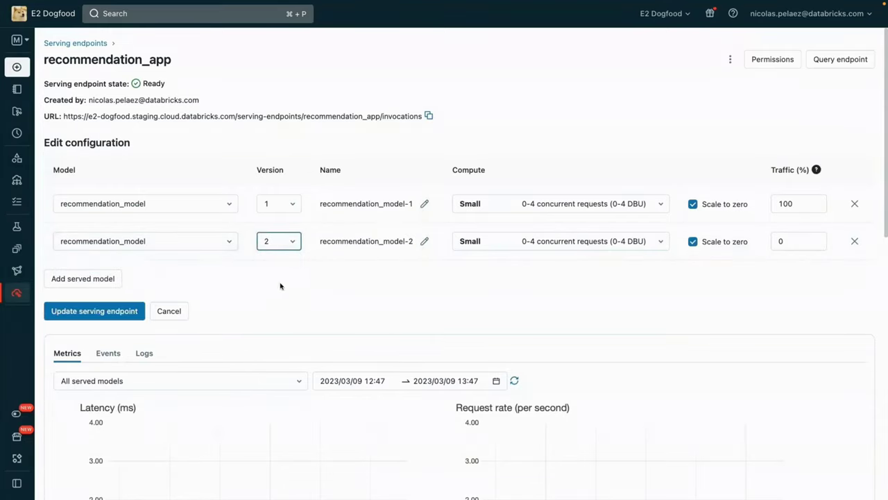
{"action": "left_click", "coordinate": [511, 242]}
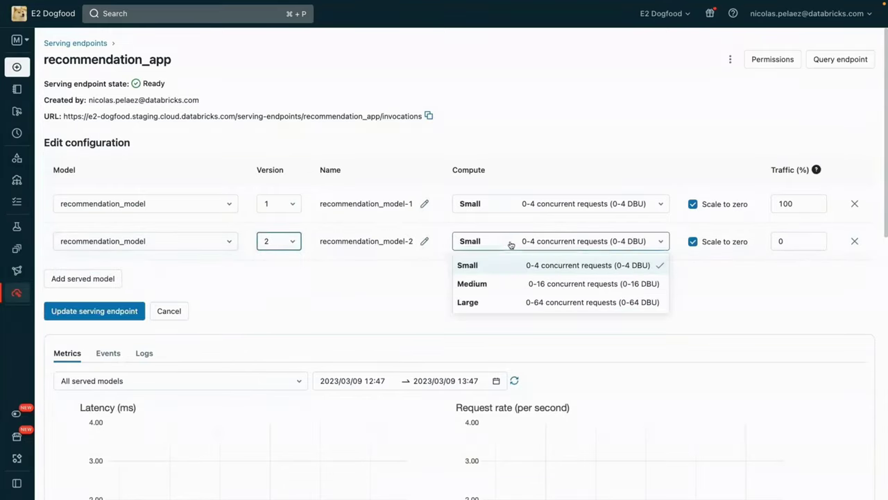
{"action": "left_click", "coordinate": [510, 284]}
Split the endpoint traffic 80% to version 1 and 20% to version 2, and update the serving endpoint
{"action": "left_click_drag", "start_coordinate": [794, 204], "coordinate": [773, 203]}
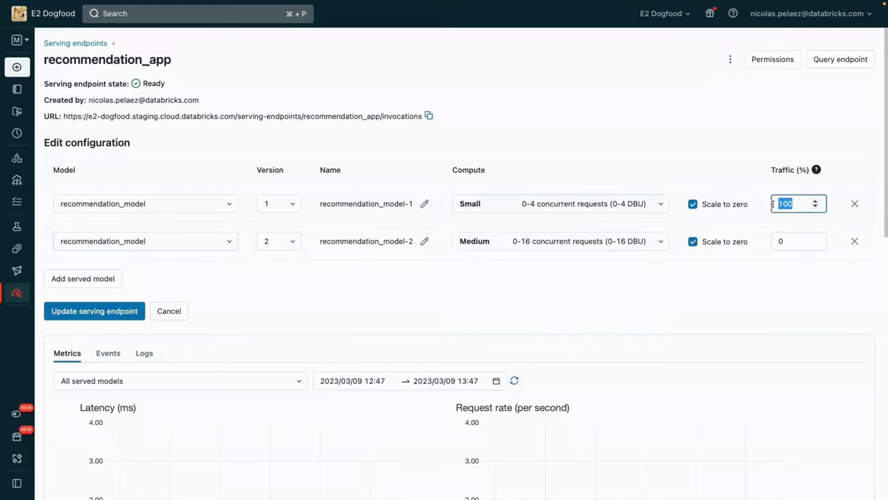
{"action": "type", "text": "80"}
{"action": "left_click_drag", "start_coordinate": [796, 240], "coordinate": [774, 241]}
{"action": "type", "text": "20"}
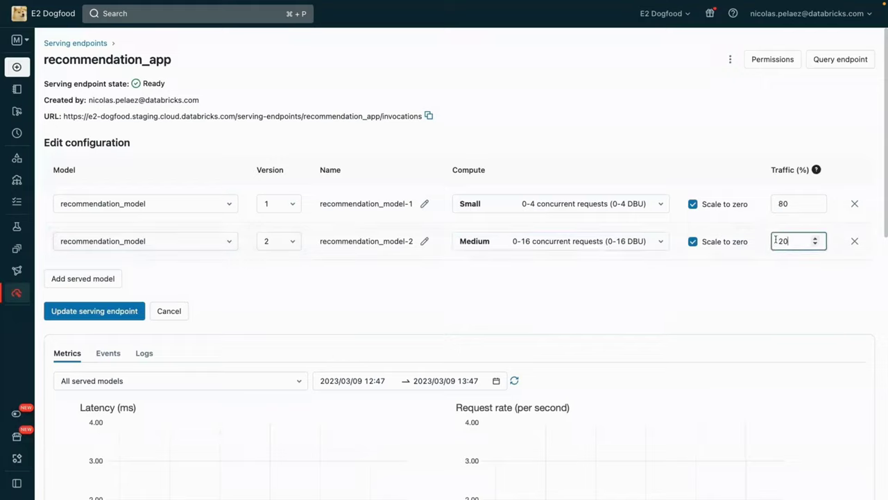
{"action": "left_click", "coordinate": [764, 272]}
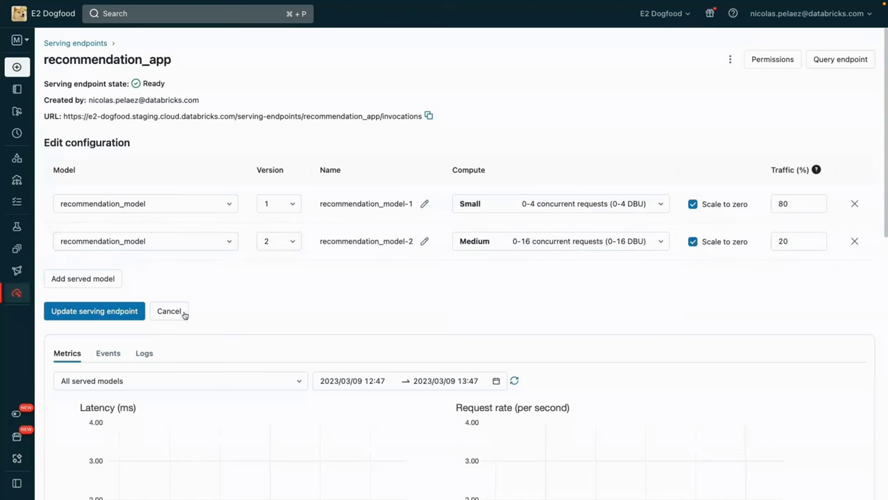
{"action": "left_click", "coordinate": [91, 316]}
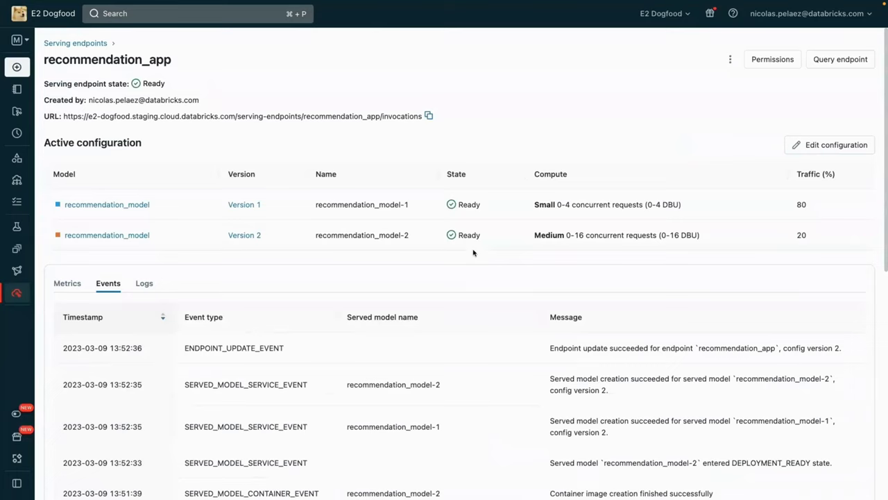
Examine the endpoint's metrics for both served models, from latency and request rate to memory usage and provisioned concurrency
{"action": "left_click", "coordinate": [71, 283]}
{"action": "scroll", "coordinate": [538, 211], "scroll_direction": "down", "scroll_amount": 2}
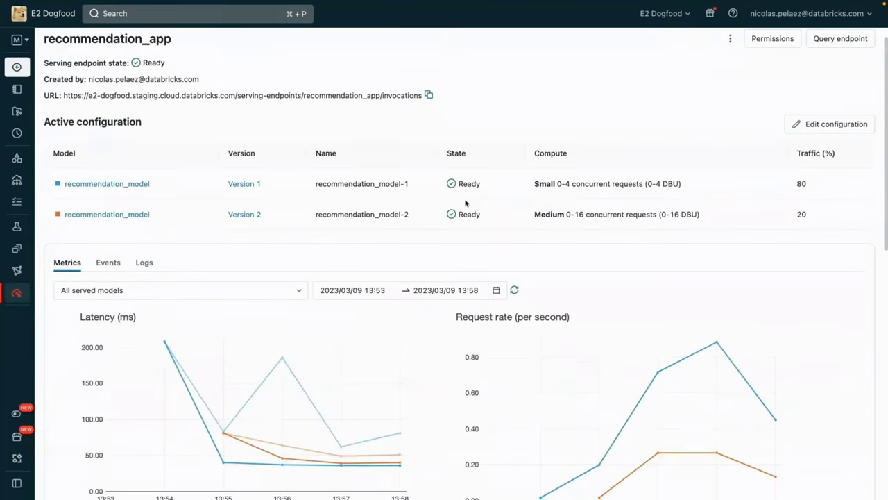
{"action": "scroll", "coordinate": [465, 203], "scroll_direction": "down", "scroll_amount": 4}
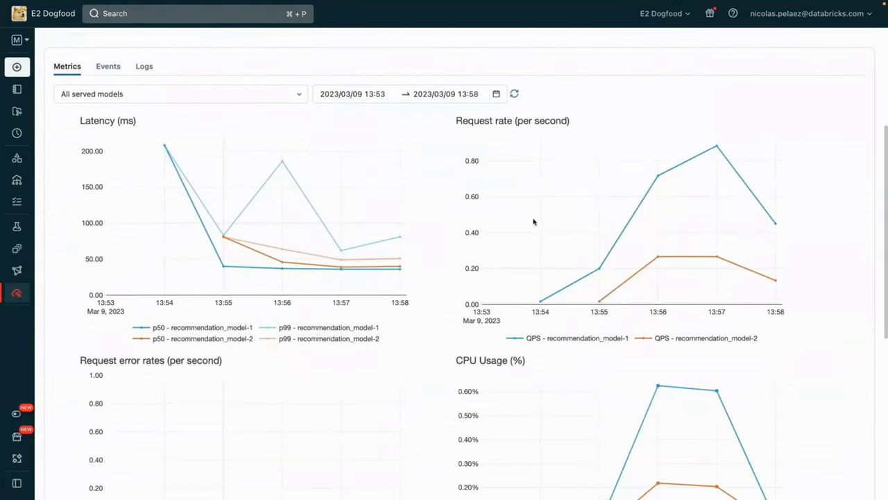
{"action": "scroll", "coordinate": [534, 222], "scroll_direction": "down", "scroll_amount": 2}
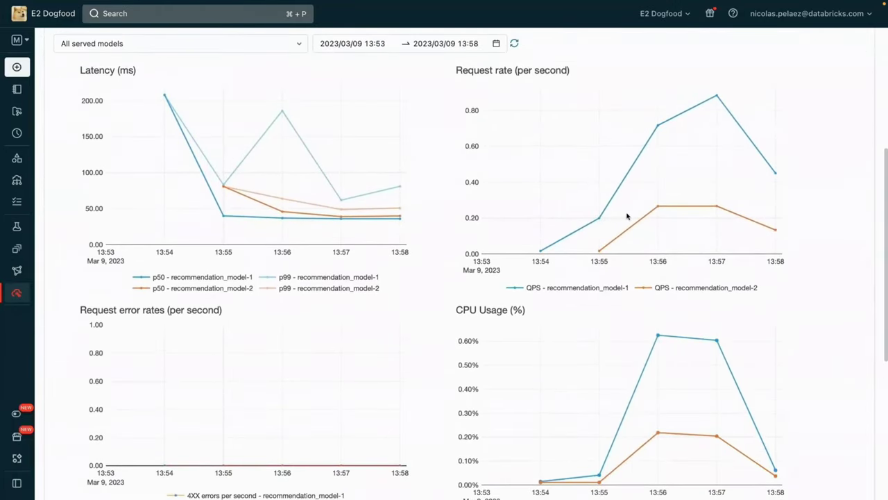
{"action": "scroll", "coordinate": [629, 217], "scroll_direction": "down", "scroll_amount": 4}
{"action": "scroll", "coordinate": [629, 216], "scroll_direction": "down", "scroll_amount": 5}
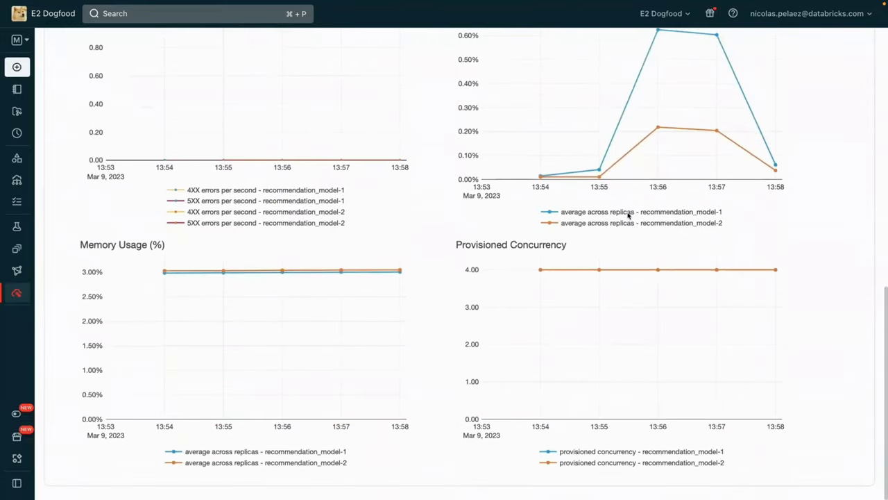
{"action": "scroll", "coordinate": [609, 236], "scroll_direction": "up", "scroll_amount": 12}
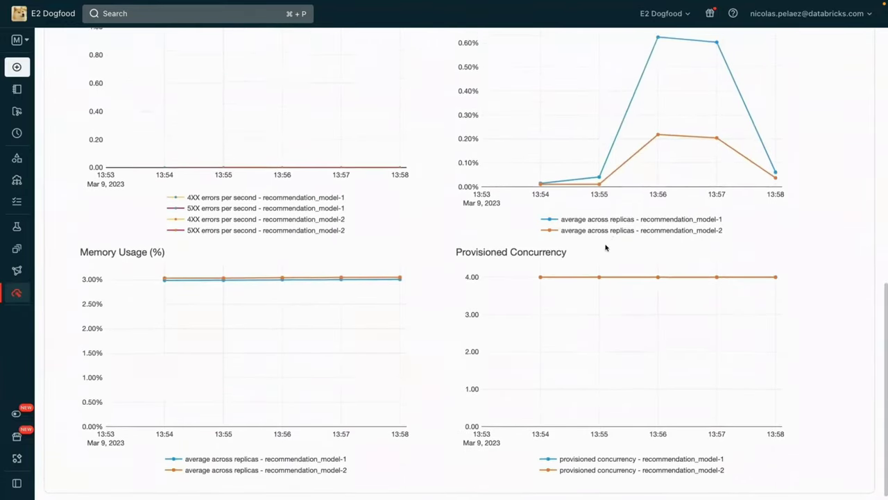
{"action": "scroll", "coordinate": [606, 248], "scroll_direction": "up", "scroll_amount": 2}
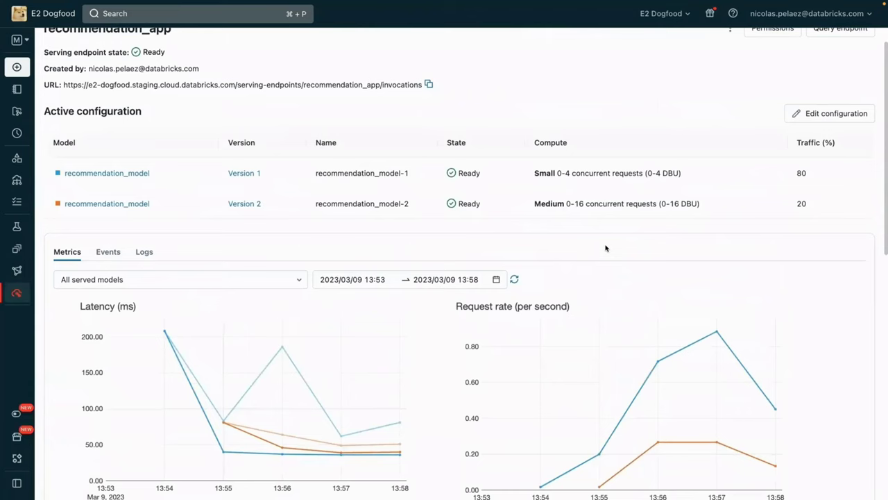
{"action": "scroll", "coordinate": [606, 248], "scroll_direction": "down", "scroll_amount": 1}
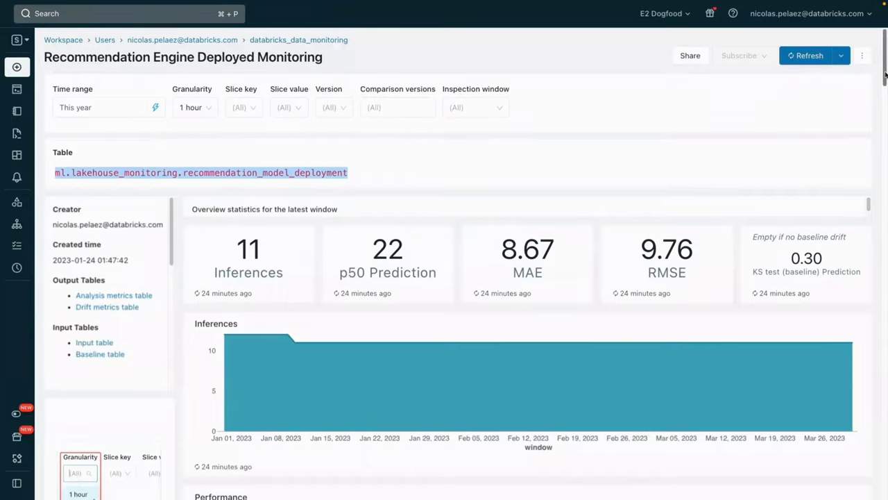
Examine the data integrity and drift sections of the Recommendation Engine Deployed Monitoring dashboard
{"action": "left_click_drag", "start_coordinate": [886, 77], "coordinate": [879, 234]}
{"action": "right_click", "coordinate": [879, 235]}
{"action": "left_click", "coordinate": [882, 234]}
{"action": "scroll", "coordinate": [885, 232], "scroll_direction": "down", "scroll_amount": 1}
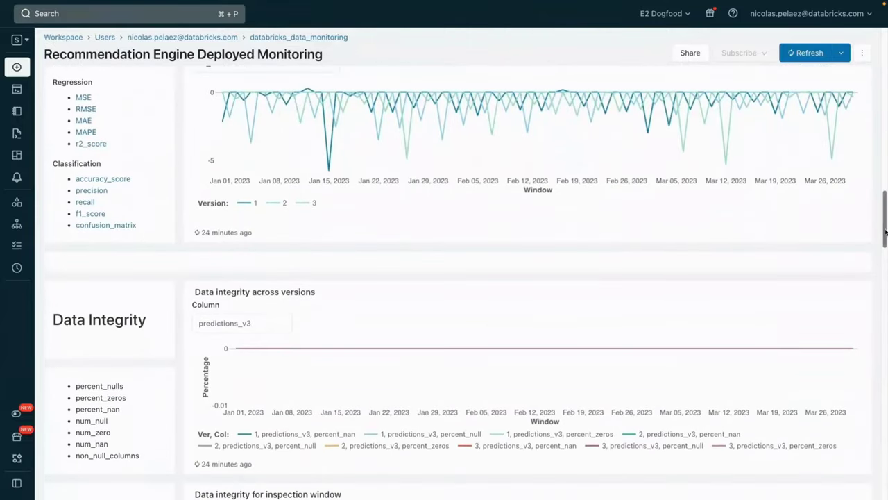
{"action": "scroll", "coordinate": [886, 233], "scroll_direction": "down", "scroll_amount": 9}
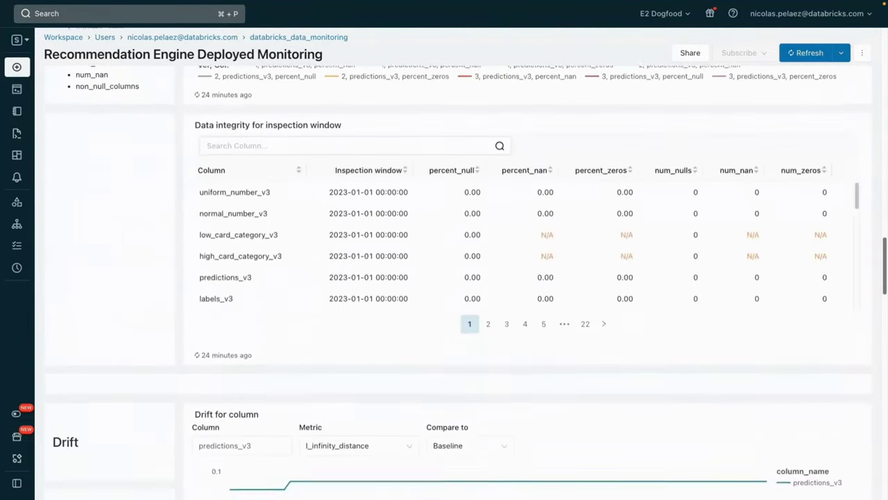
{"action": "scroll", "coordinate": [458, 278], "scroll_direction": "down", "scroll_amount": 3}
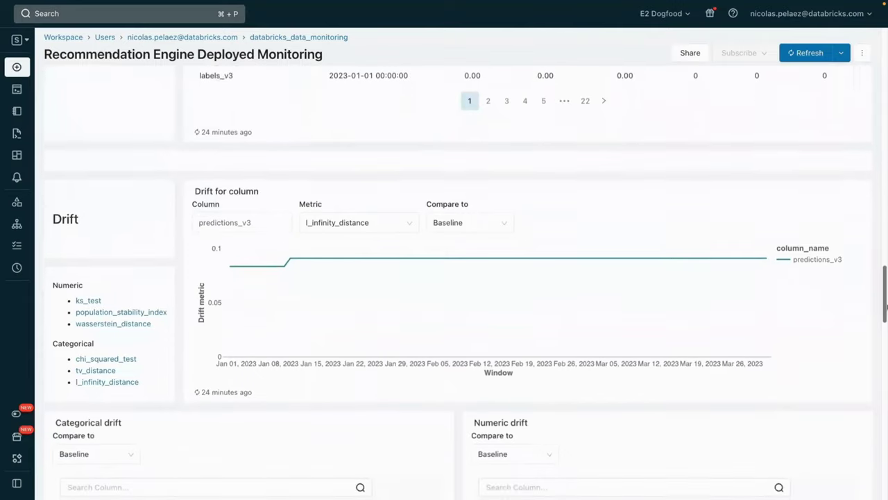
{"action": "scroll", "coordinate": [458, 278], "scroll_direction": "down", "scroll_amount": 2}
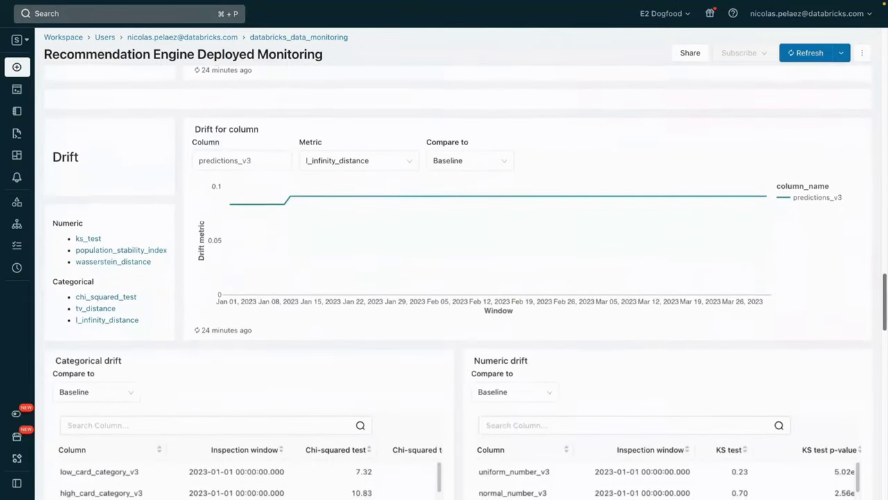
{"action": "scroll", "coordinate": [458, 278], "scroll_direction": "down", "scroll_amount": 1}
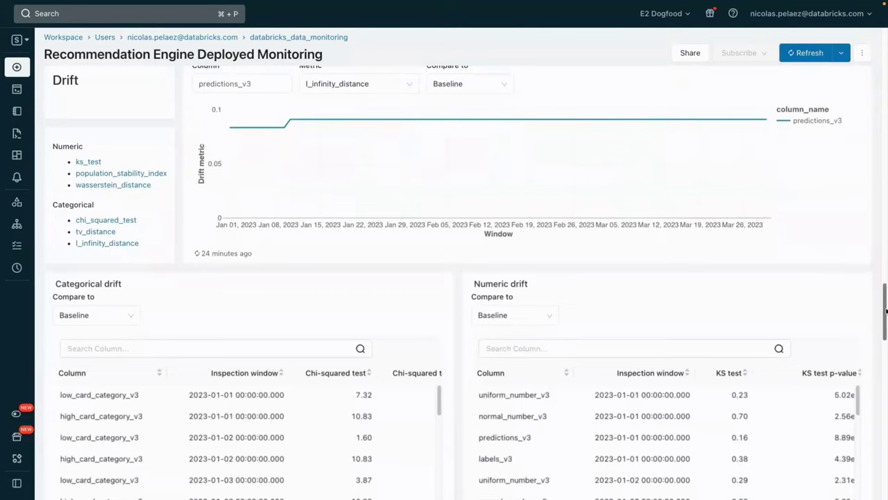
{"action": "left_click_drag", "start_coordinate": [886, 310], "coordinate": [886, 291]}
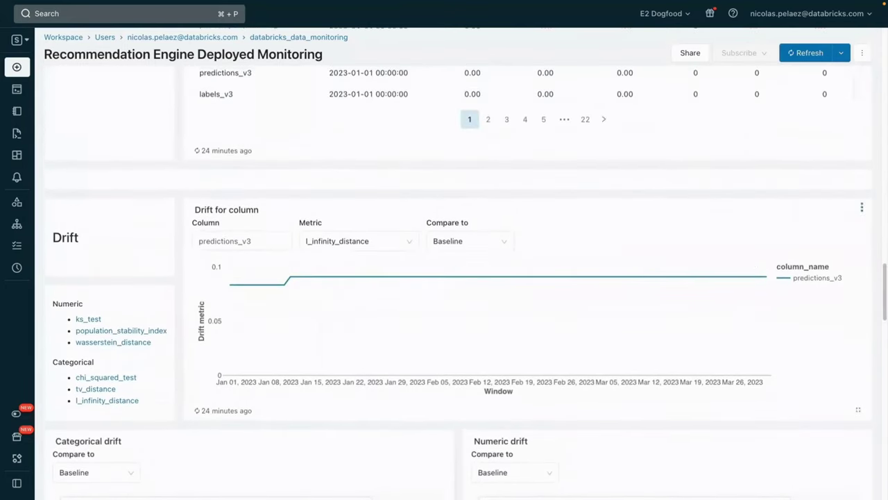